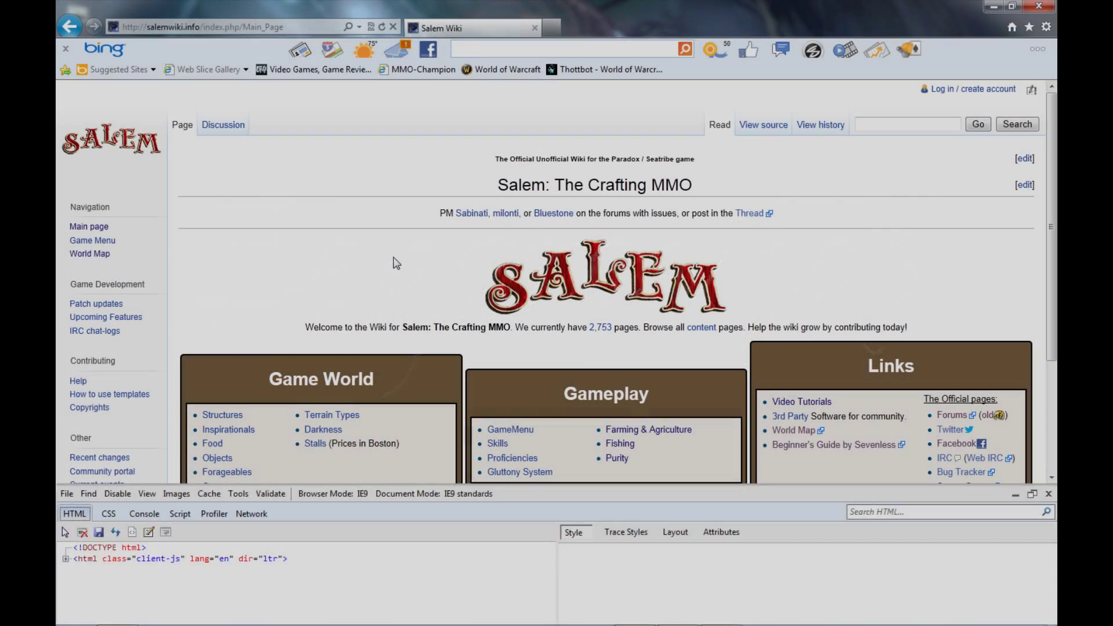
Close the developer tools pane and go to login.salemgame.com.
key(F12)
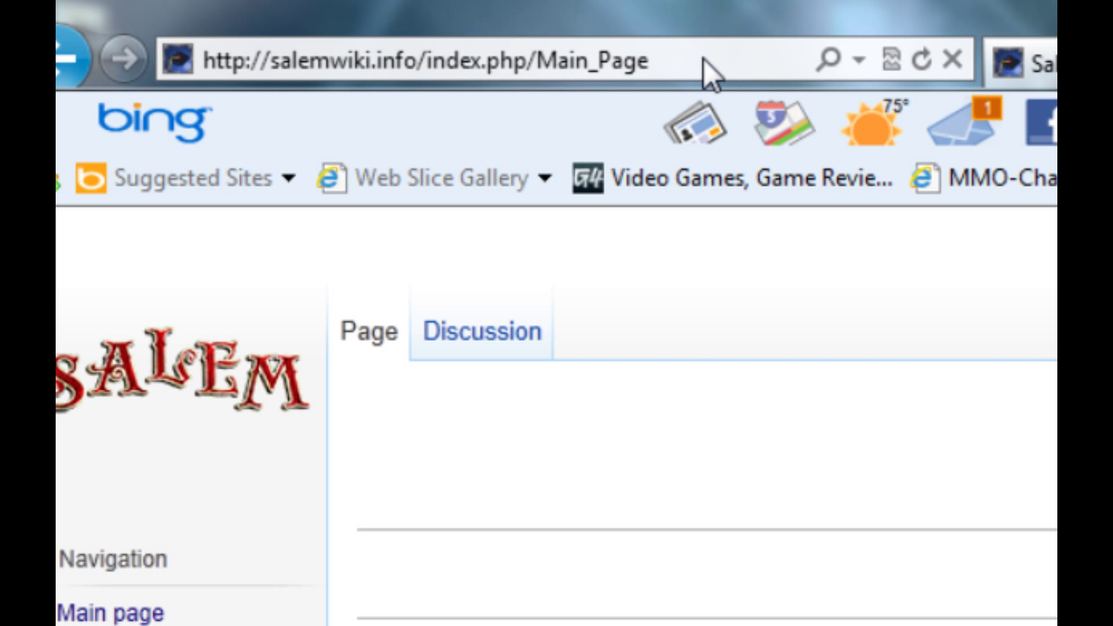
click(653, 69)
text(login.salem)
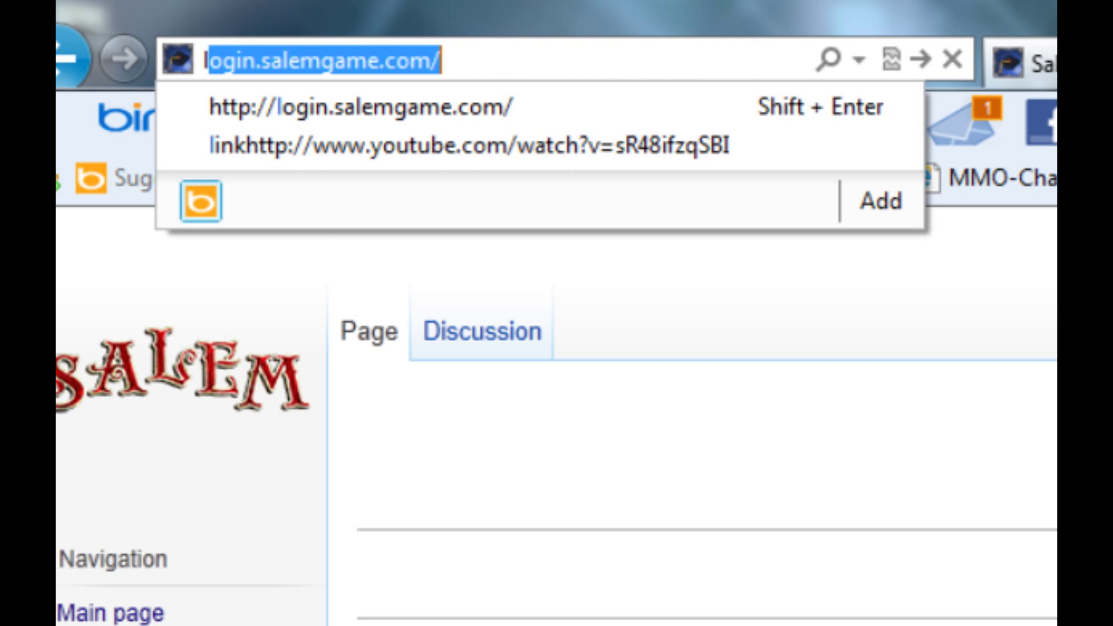
text(game.c)
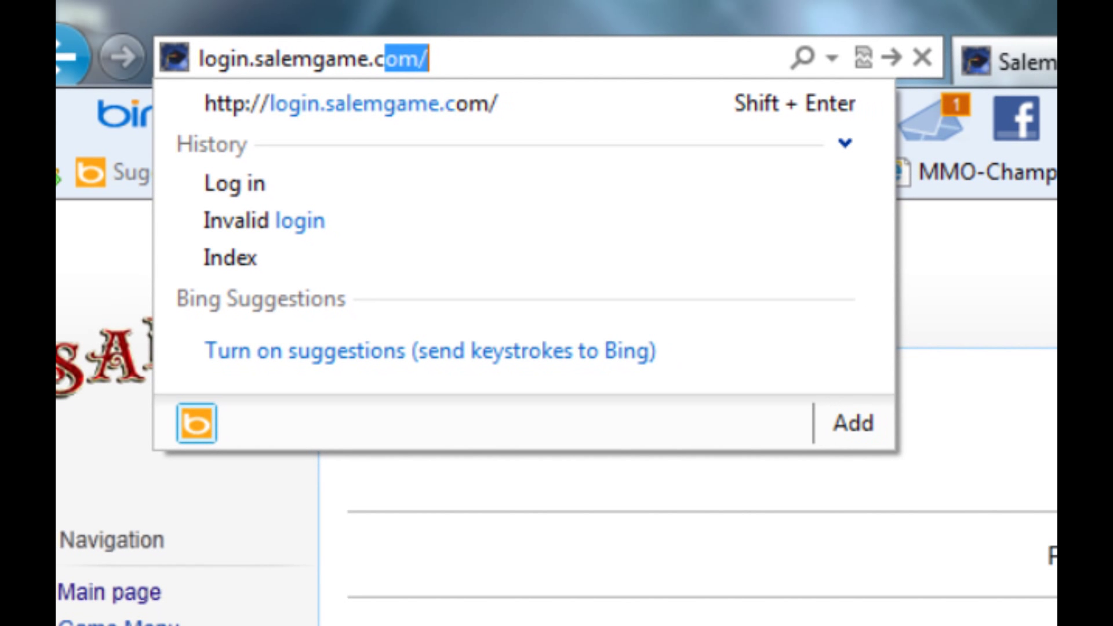
key(Return)
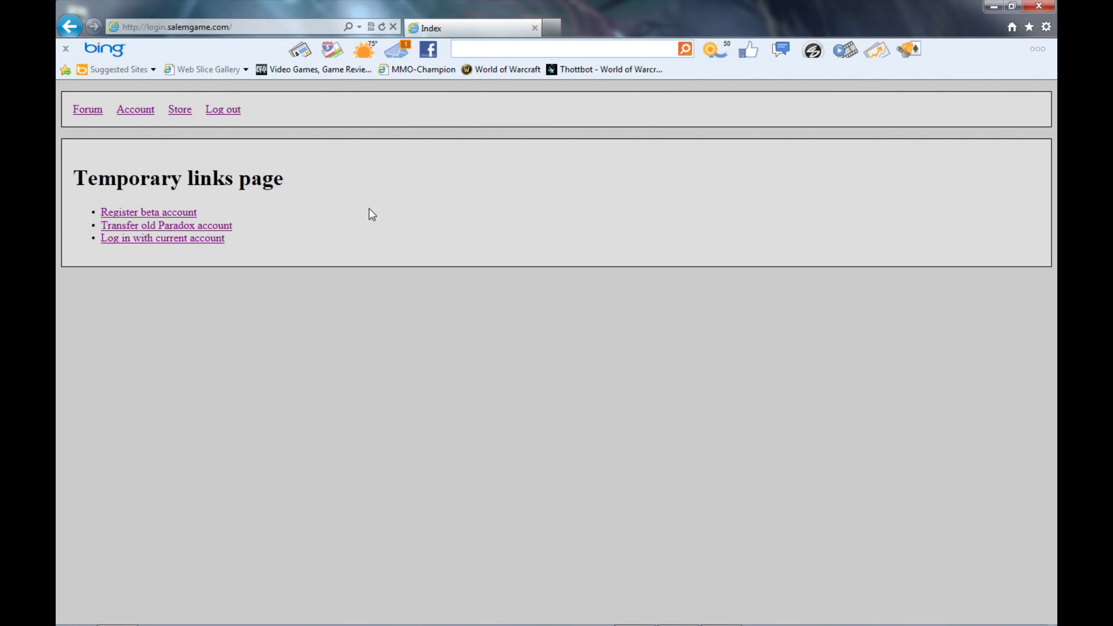
Log out of the current account and return to the login.salemgame.com links page.
click(226, 111)
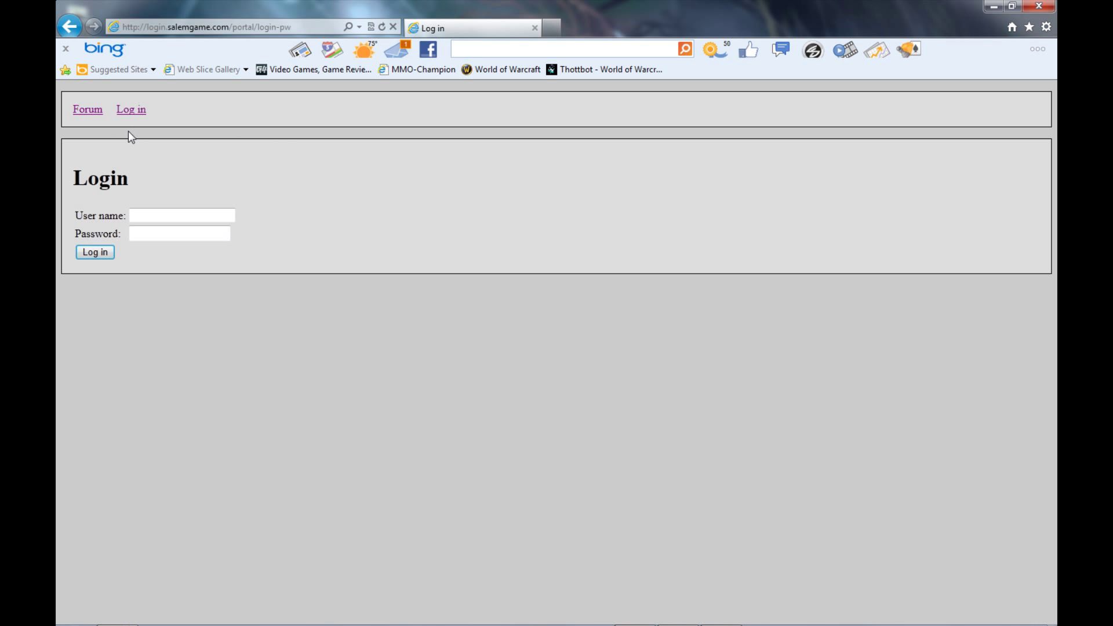
click(220, 26)
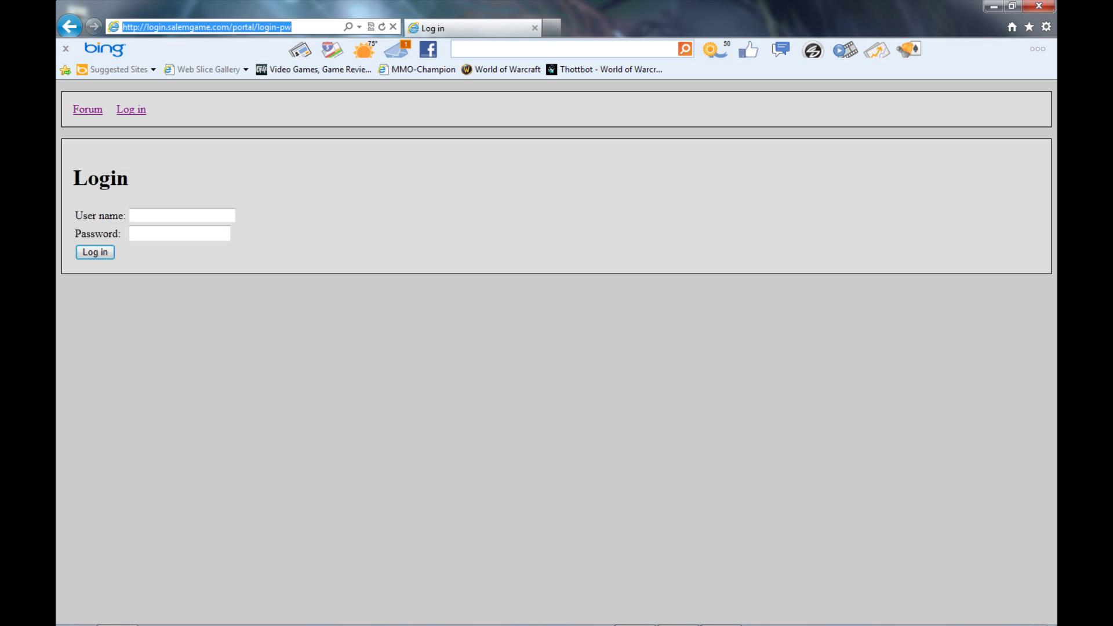
text(login.salem)
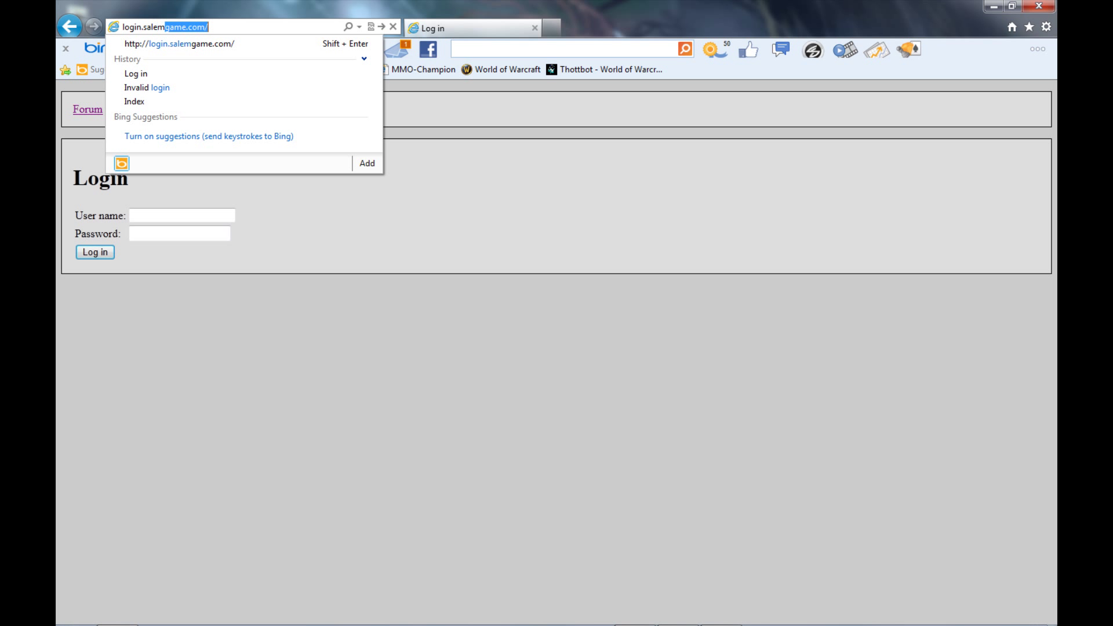
text(game)
key(Return)
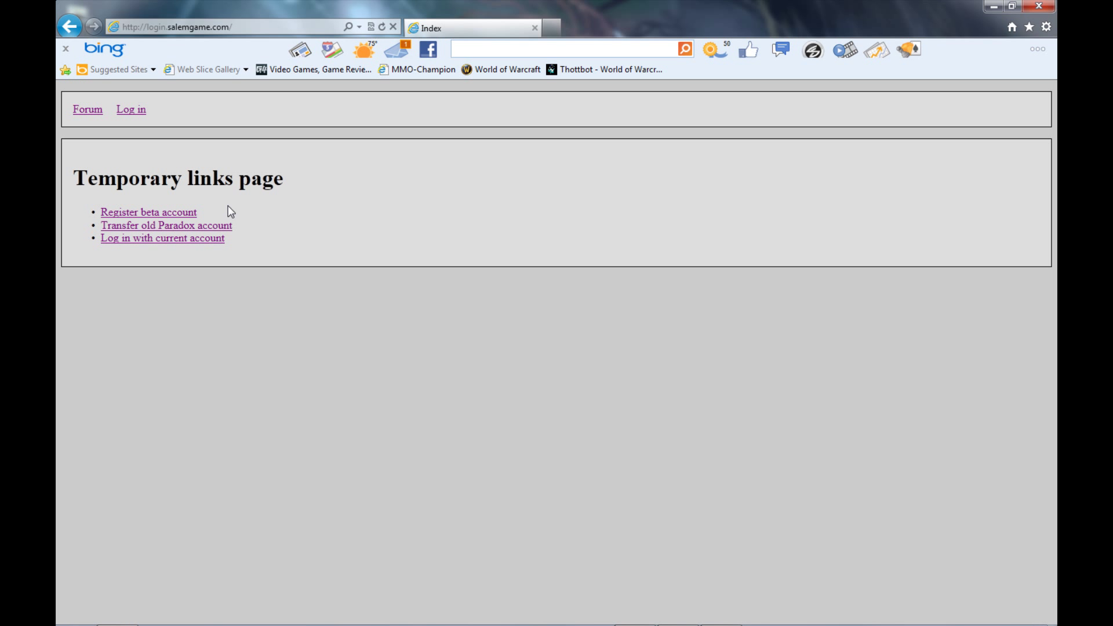
View the beta account registration form and go back to the links page.
click(165, 215)
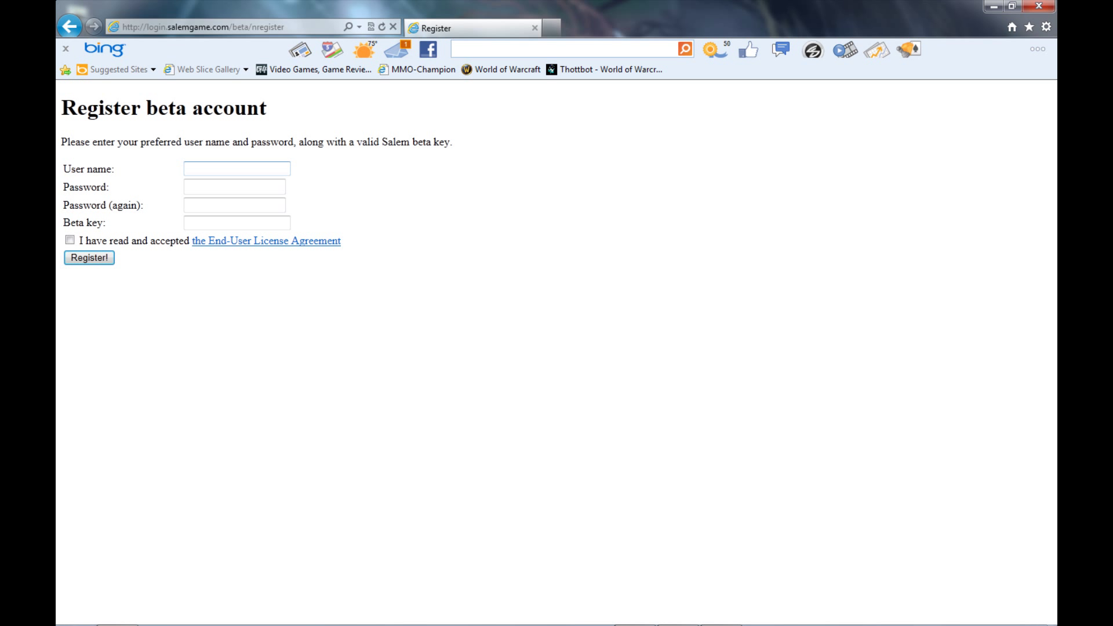
click(69, 26)
Log in to the Salem portal with the account's user name and password.
click(129, 112)
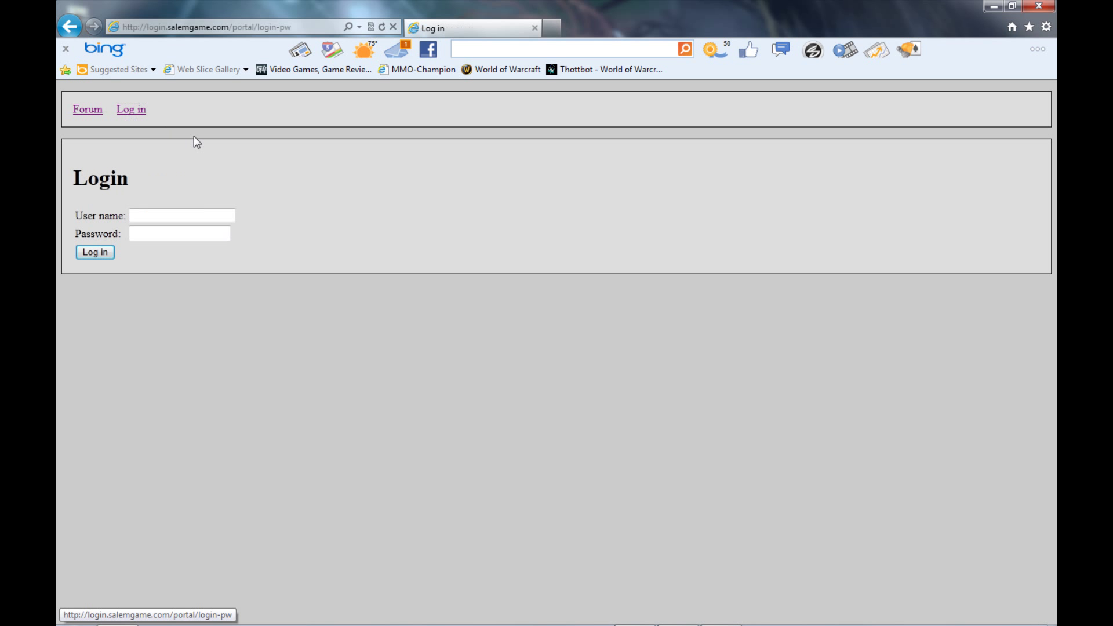
text(Eegore)
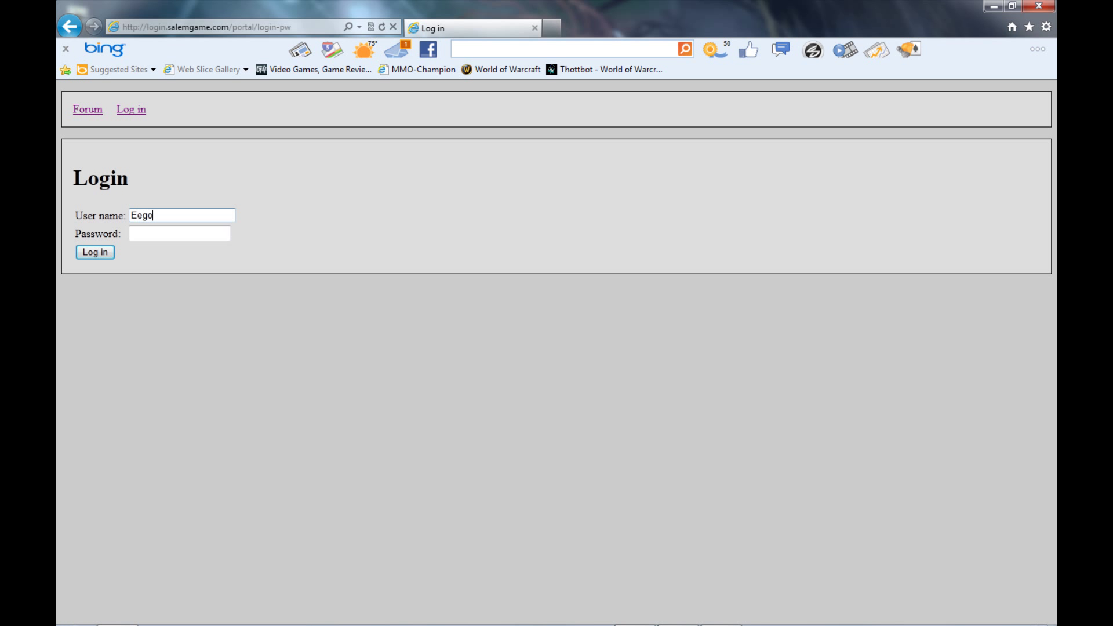
key(Tab)
text(•••••••)
key(BackSpace)
key(BackSpace)
key(BackSpace)
key(BackSpace)
key(BackSpace)
key(BackSpace)
key(BackSpace)
text(••••••••)
key(Return)
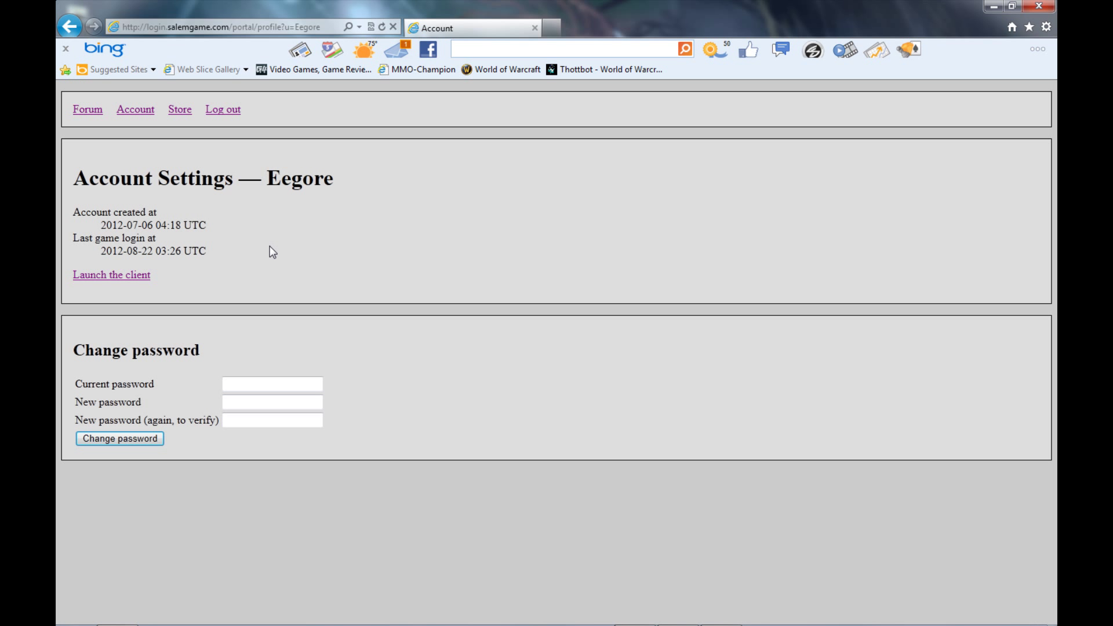
Launch the default Salem client from the account settings page and close it at its login screen.
click(111, 276)
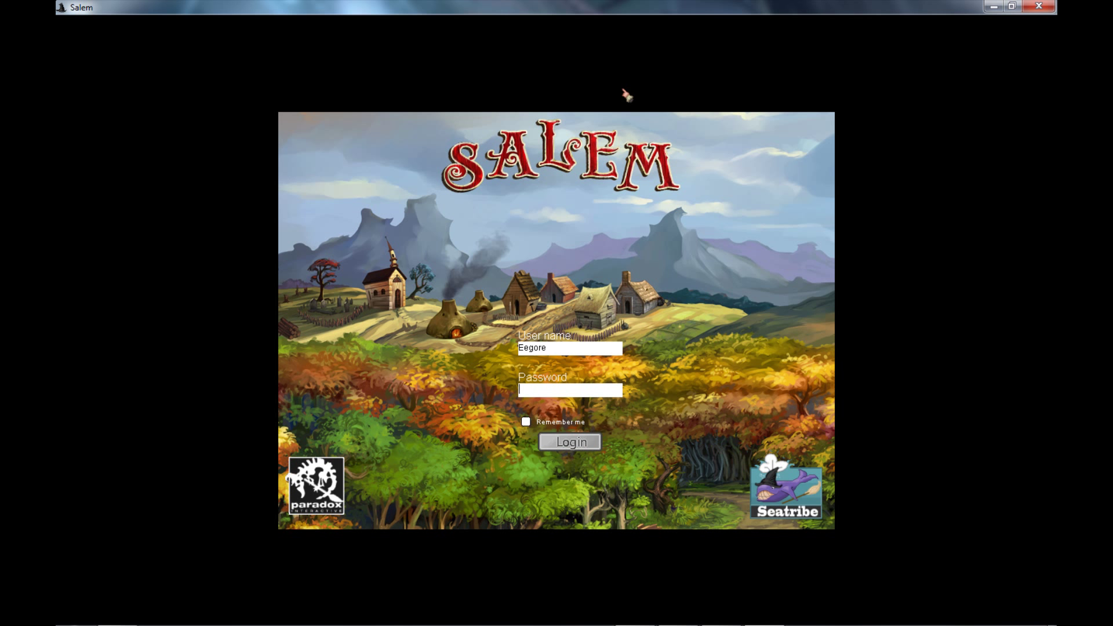
click(1040, 11)
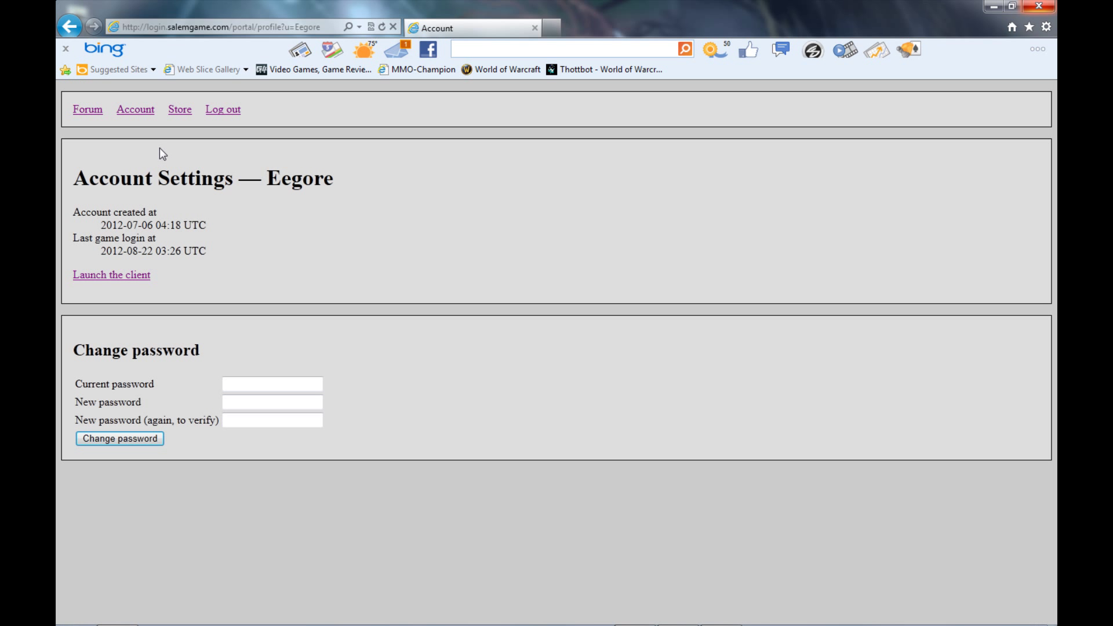
Open the "Salem Client by Ender" topic in the forum's Artifice & Arcana section.
click(91, 116)
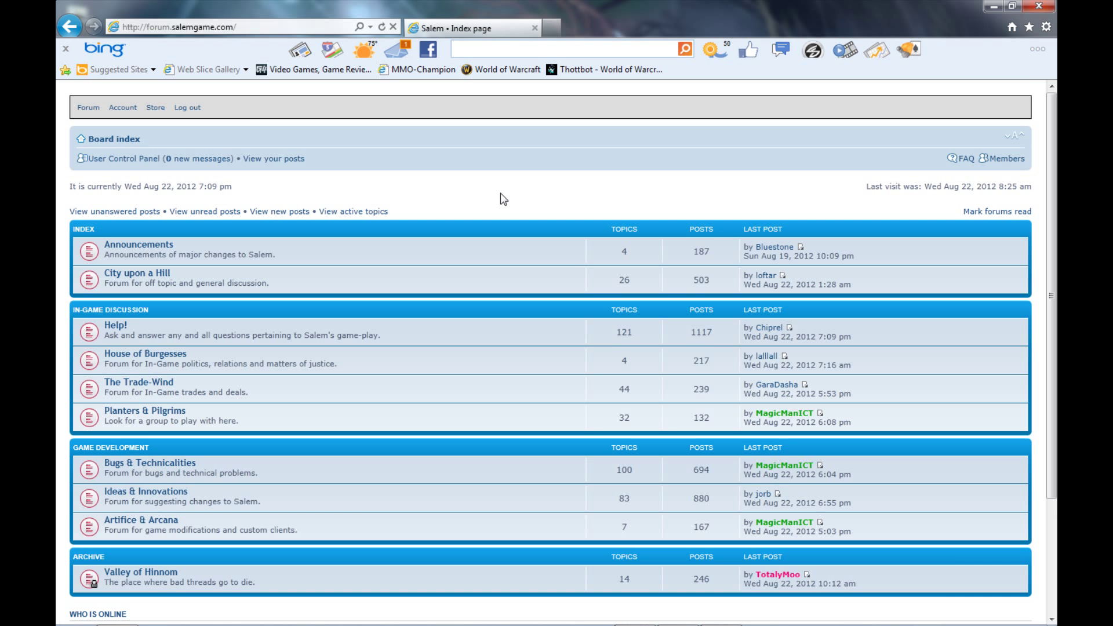
scroll(500, 193, down, 3)
scroll(499, 193, up, 3)
scroll(500, 193, down, 2)
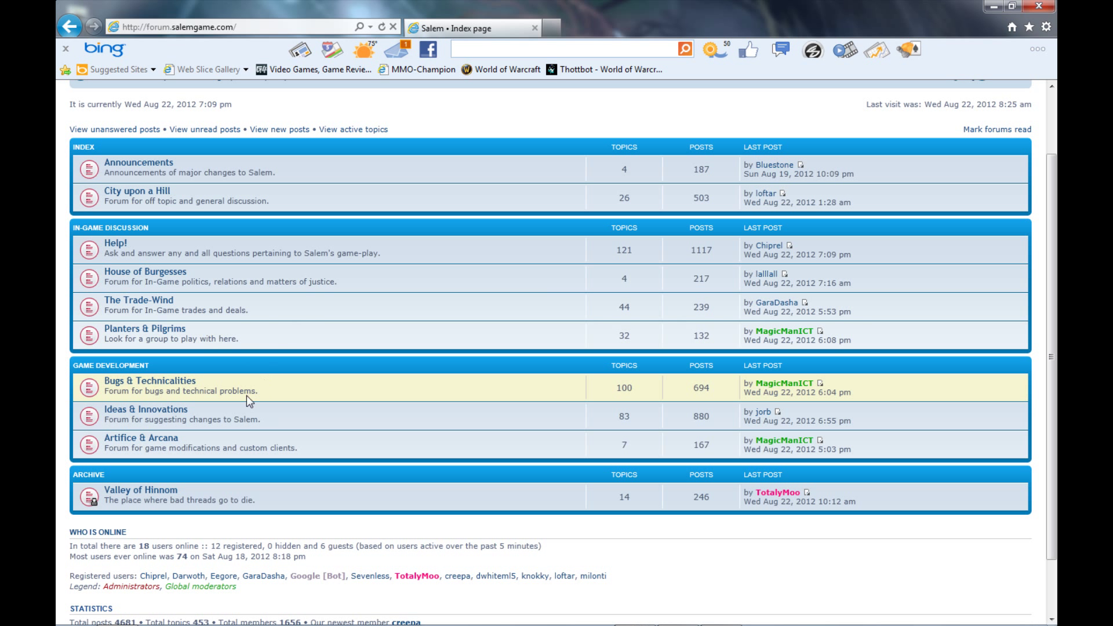
click(152, 442)
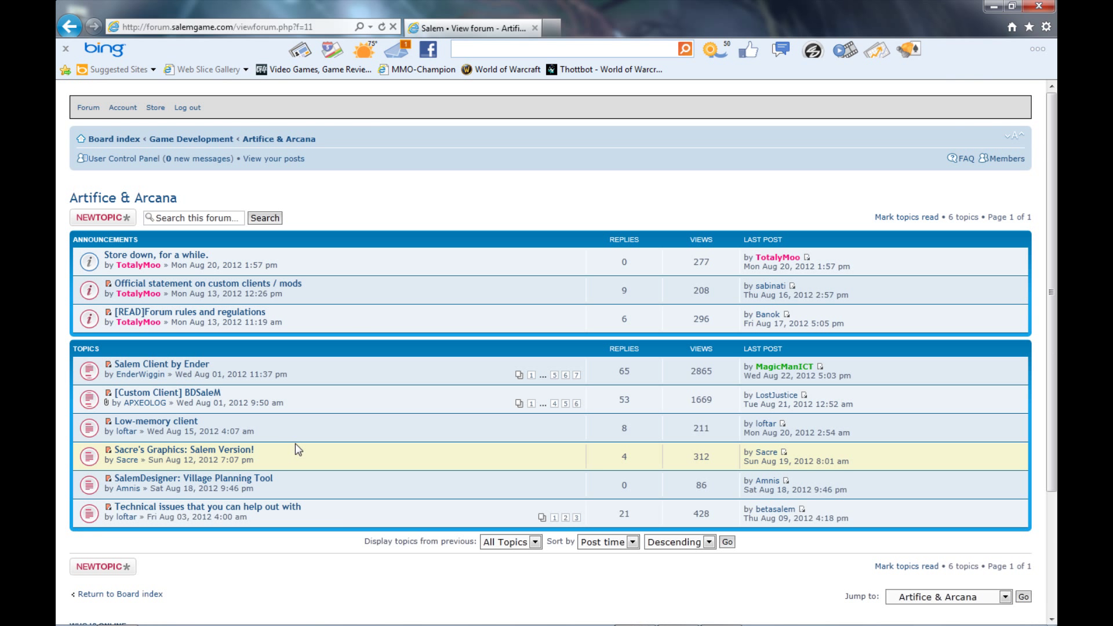
click(171, 370)
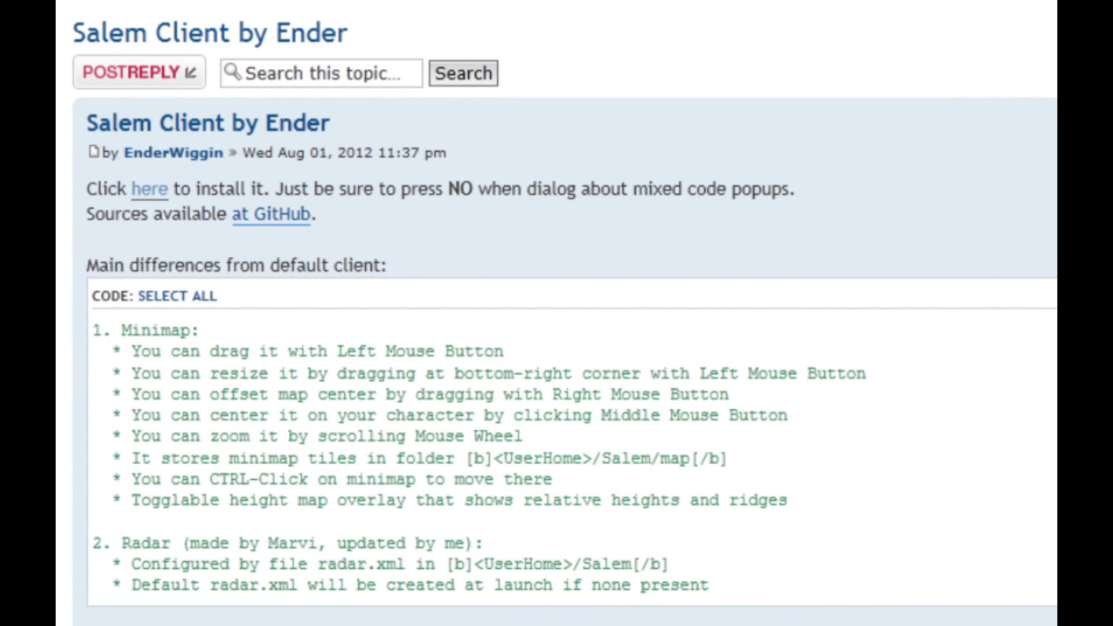
Read through the first post's list of main differences from the default client, from the minimap to the study window.
drag(93, 331, 409, 470)
drag(805, 492, 460, 439)
click(235, 391)
scroll(351, 426, down, 5)
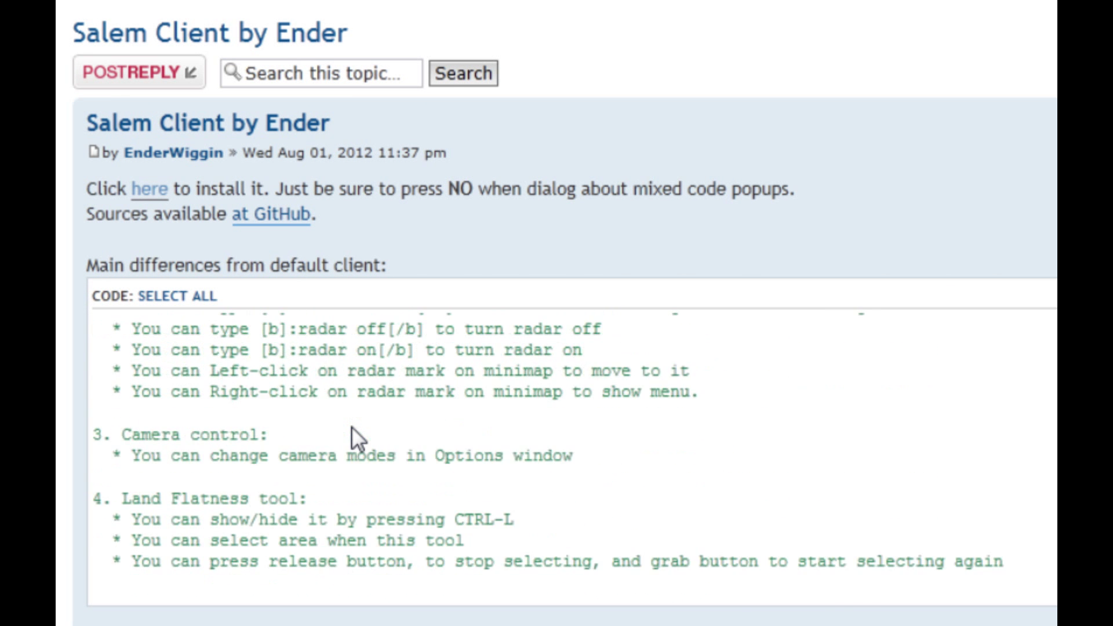
scroll(351, 426, down, 2)
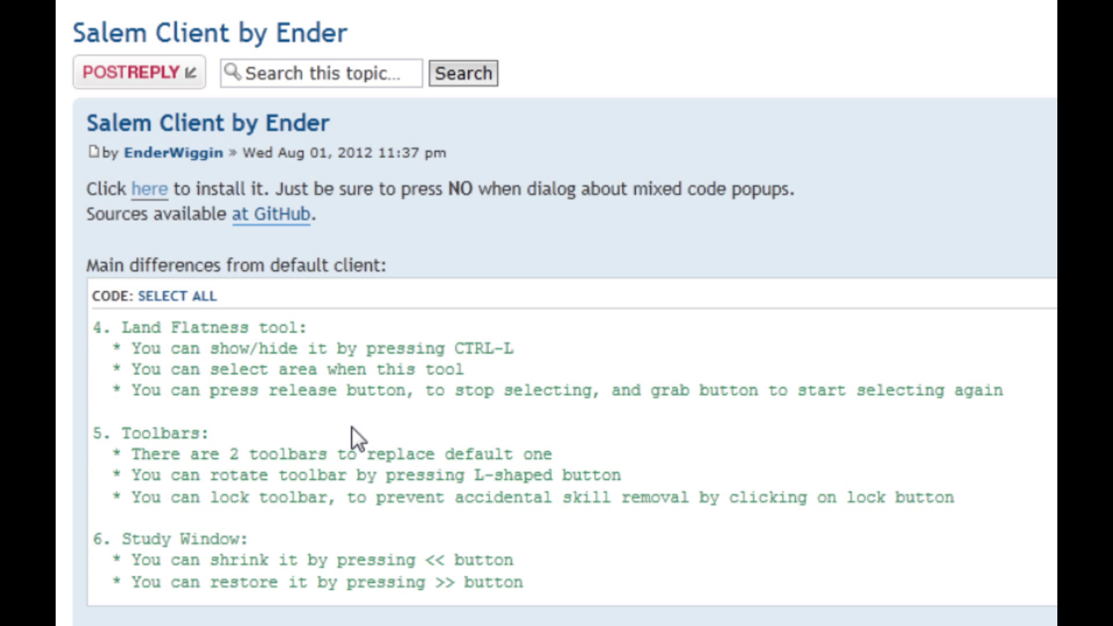
scroll(352, 426, down, 5)
scroll(351, 426, up, 12)
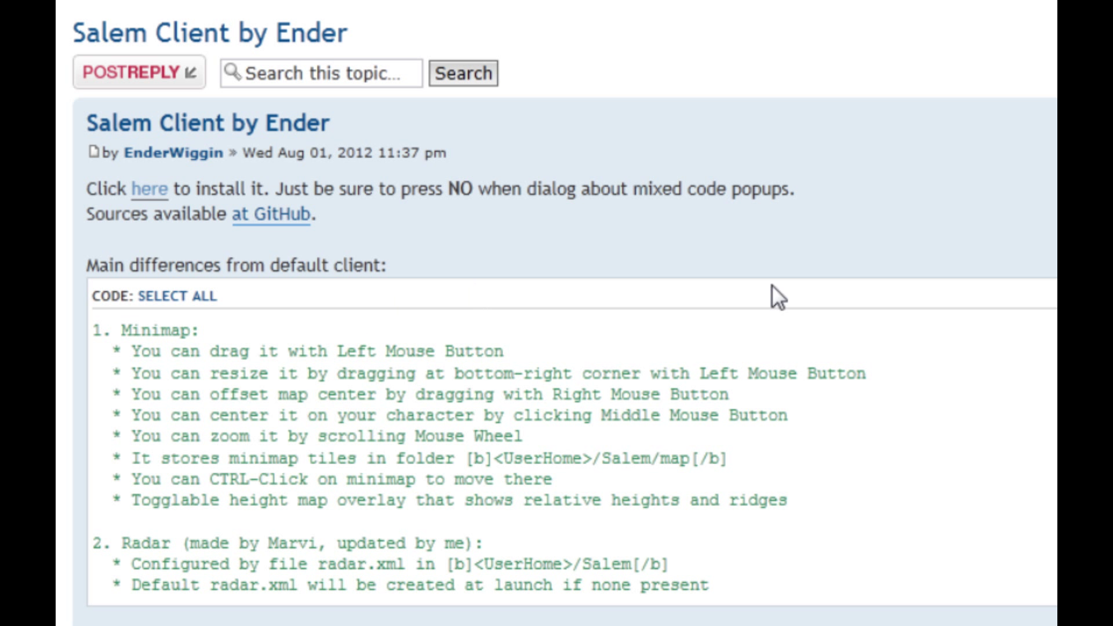
scroll(642, 450, down, 1)
scroll(642, 449, up, 1)
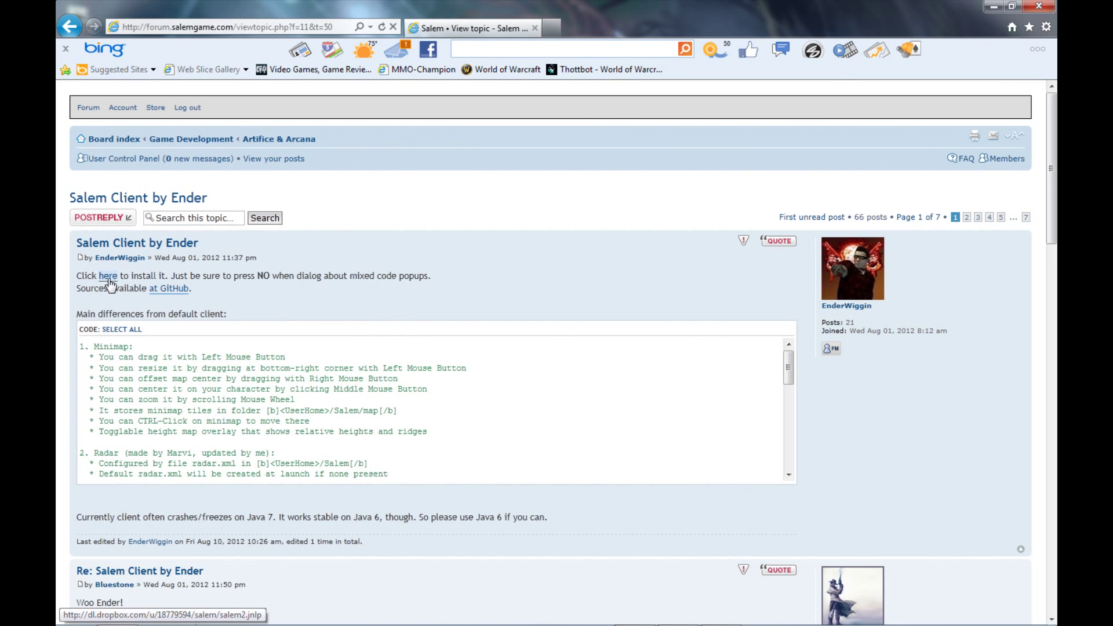
Try to install the custom client from the post's install link with potentially unsafe components blocked.
click(149, 190)
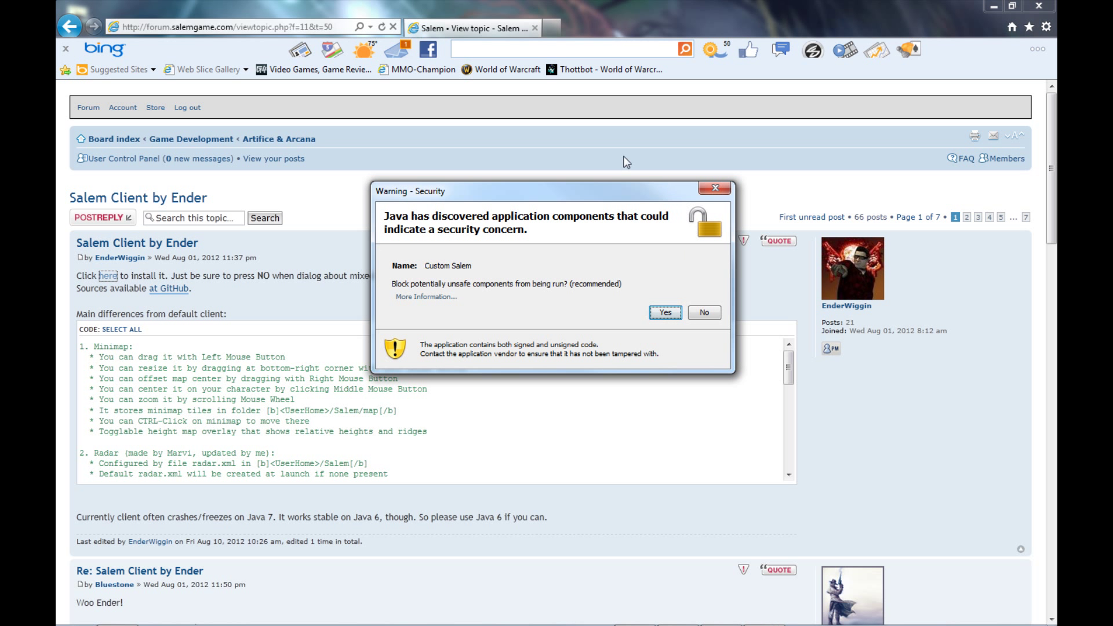
drag(547, 201, 752, 207)
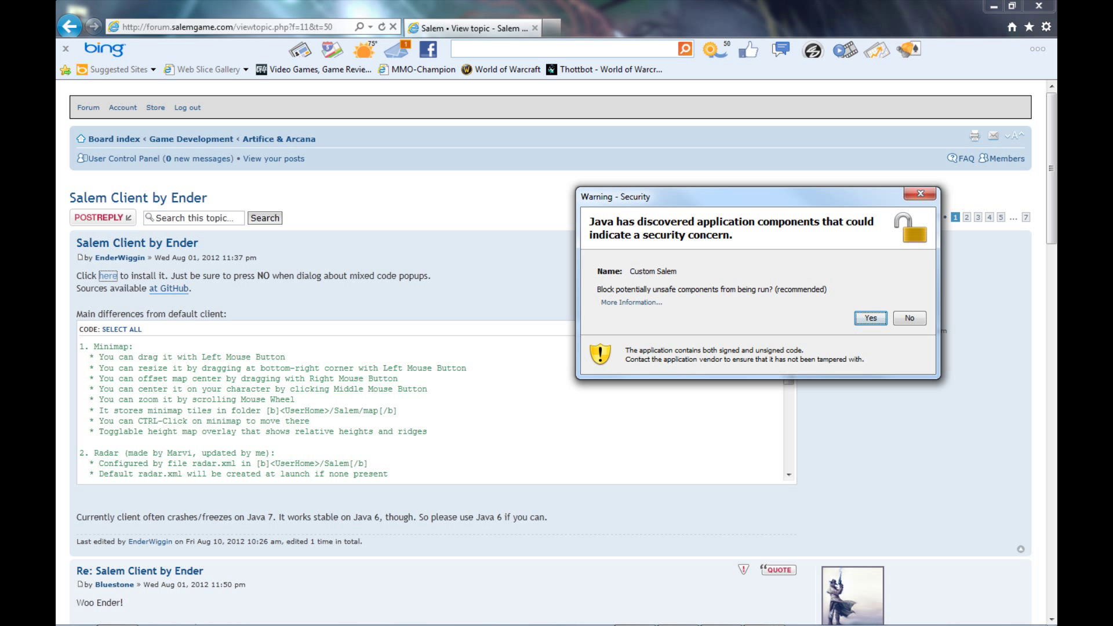
drag(614, 204, 406, 201)
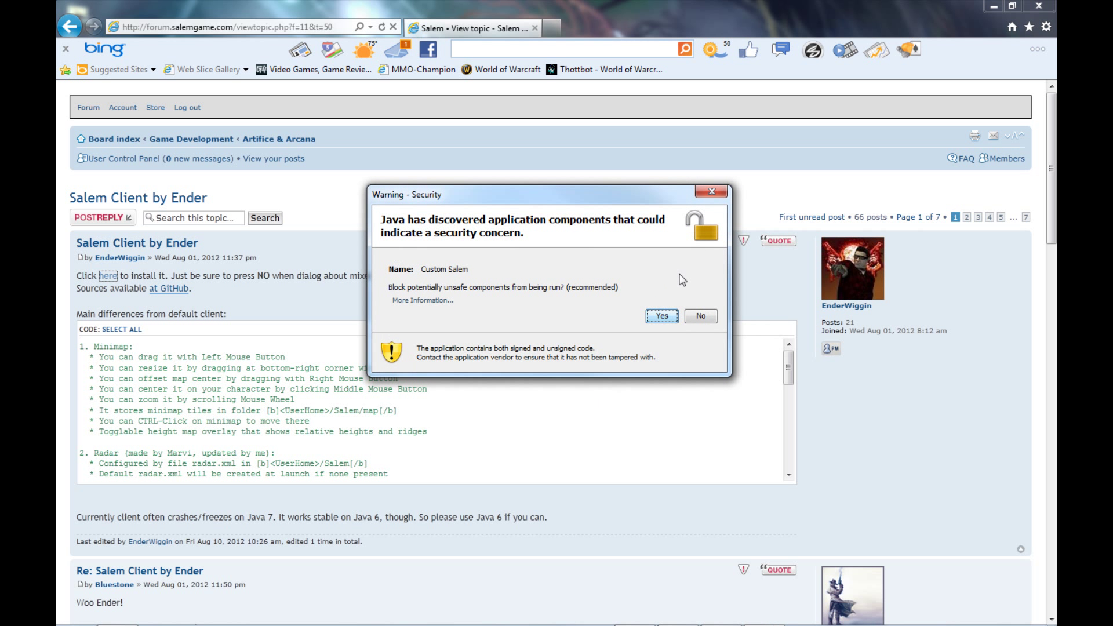
click(660, 316)
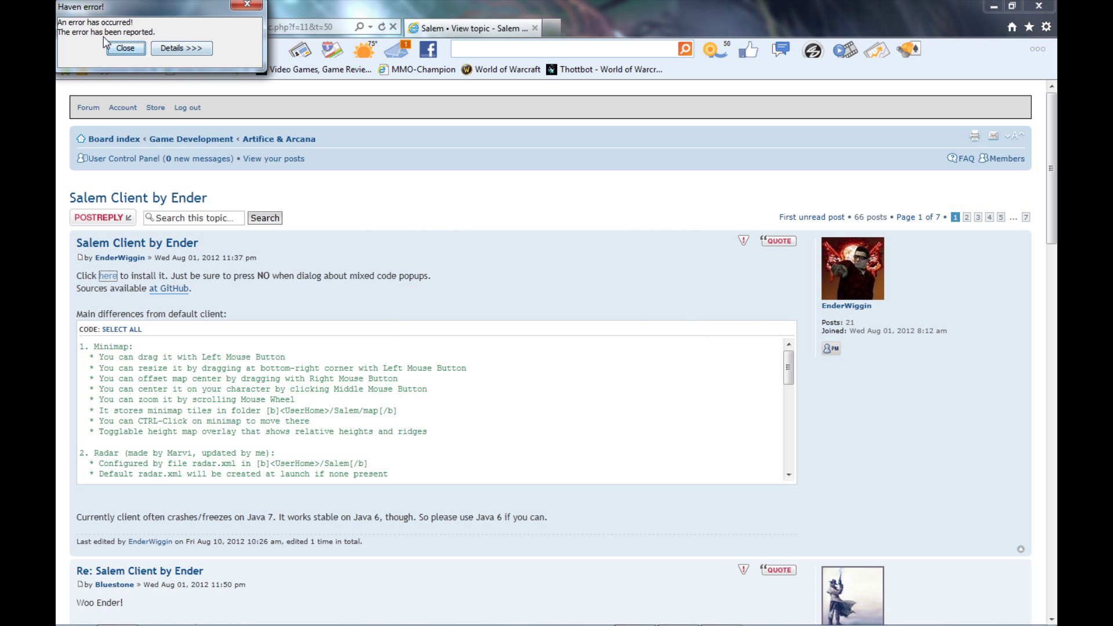
click(124, 49)
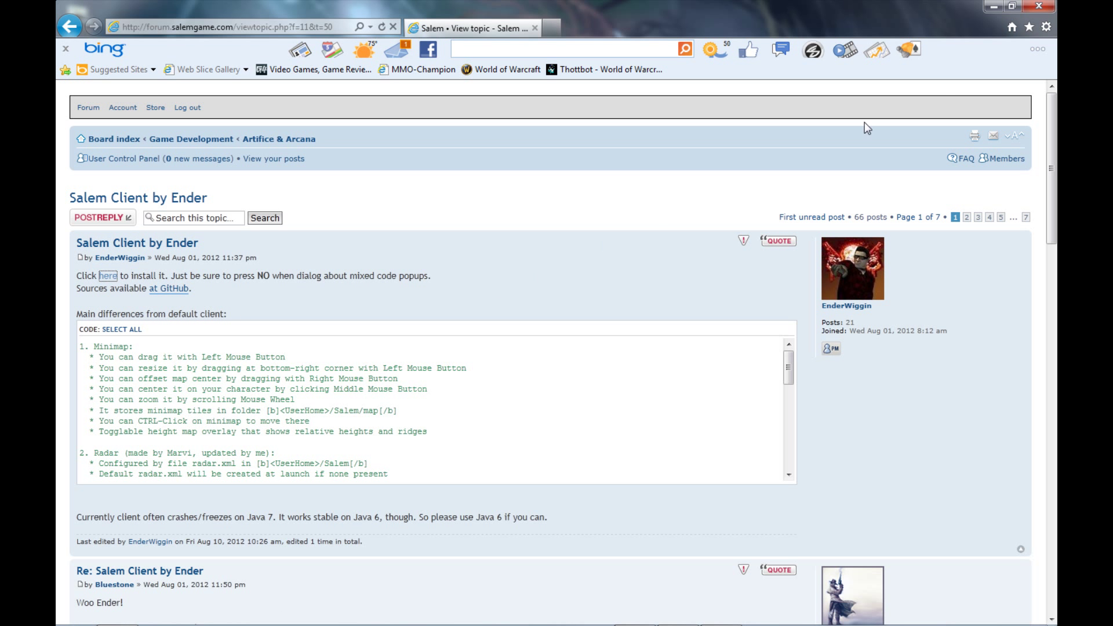
Launch Custom Salem from its desktop shortcut without blocking the potentially unsafe components, and close it at its login screen.
click(994, 6)
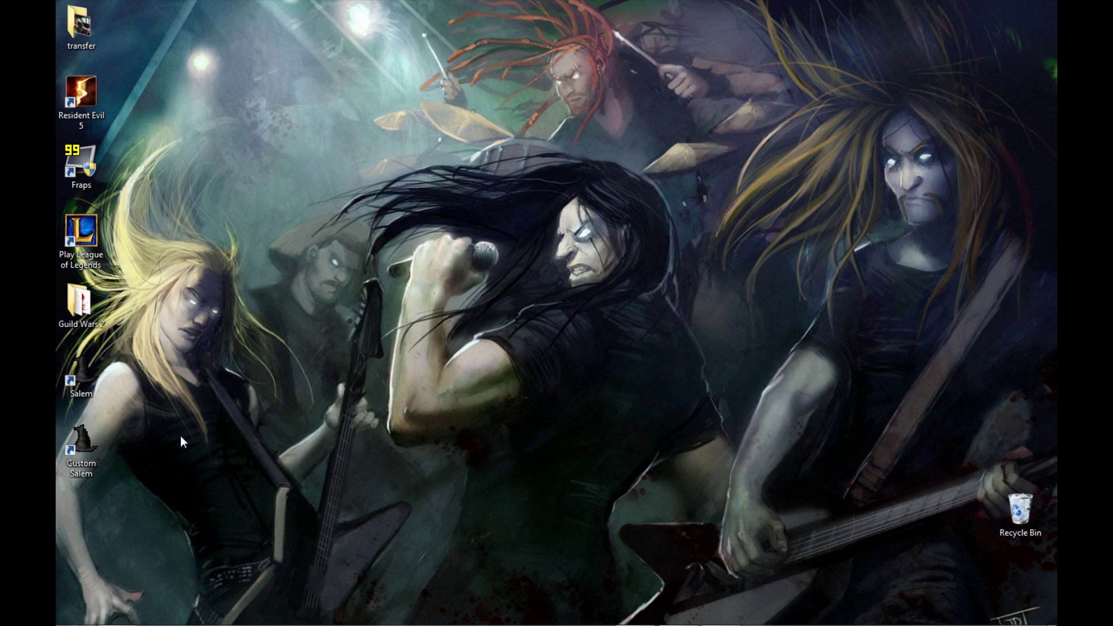
double_click(77, 444)
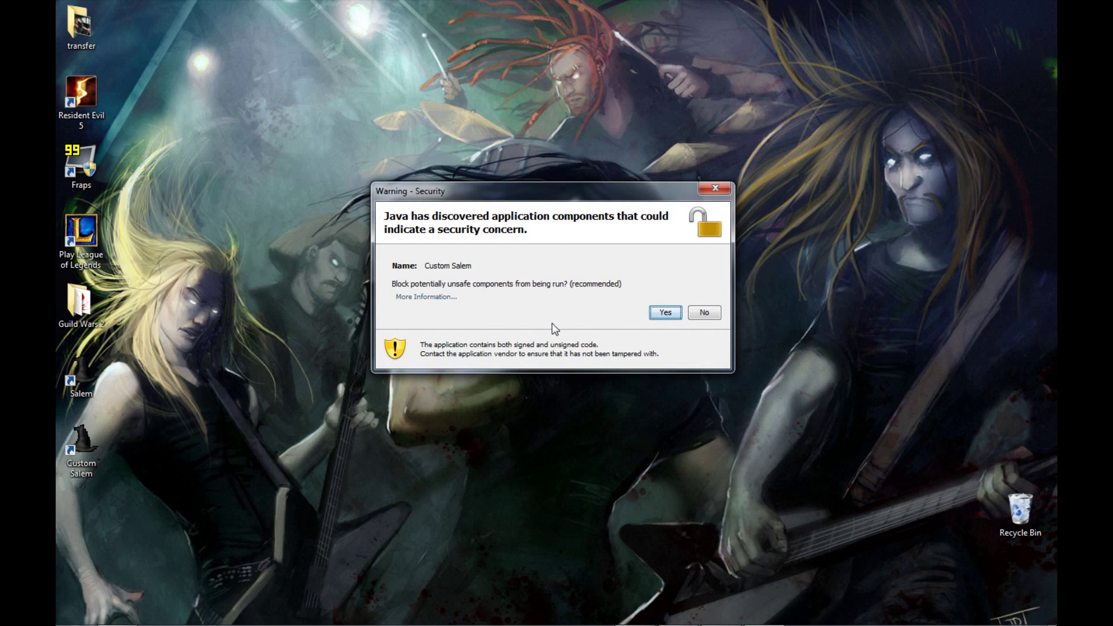
click(711, 320)
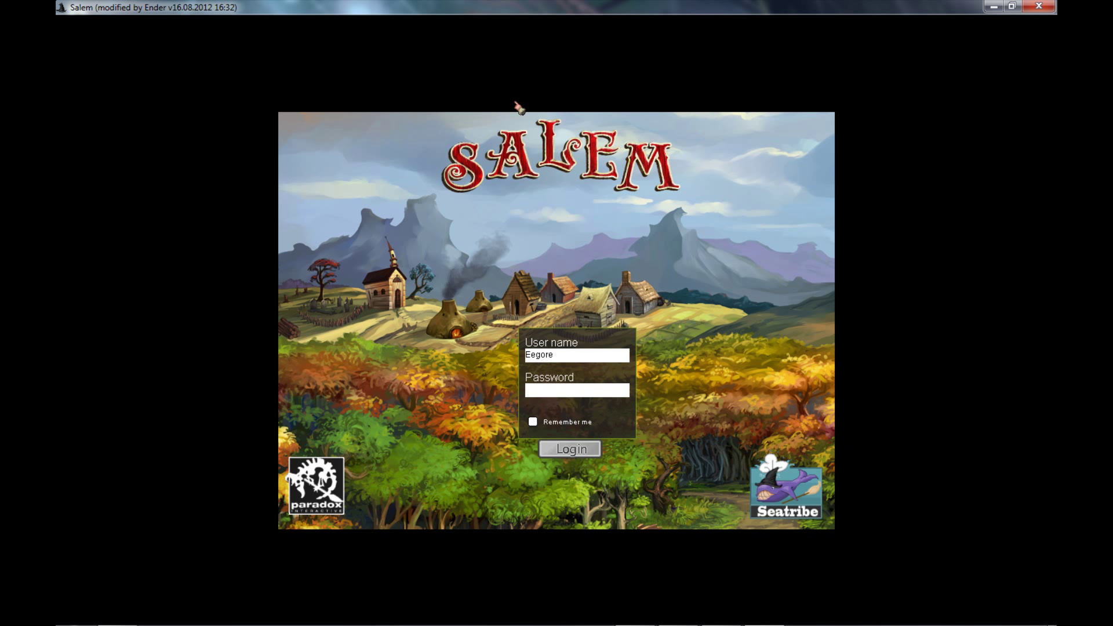
click(1038, 7)
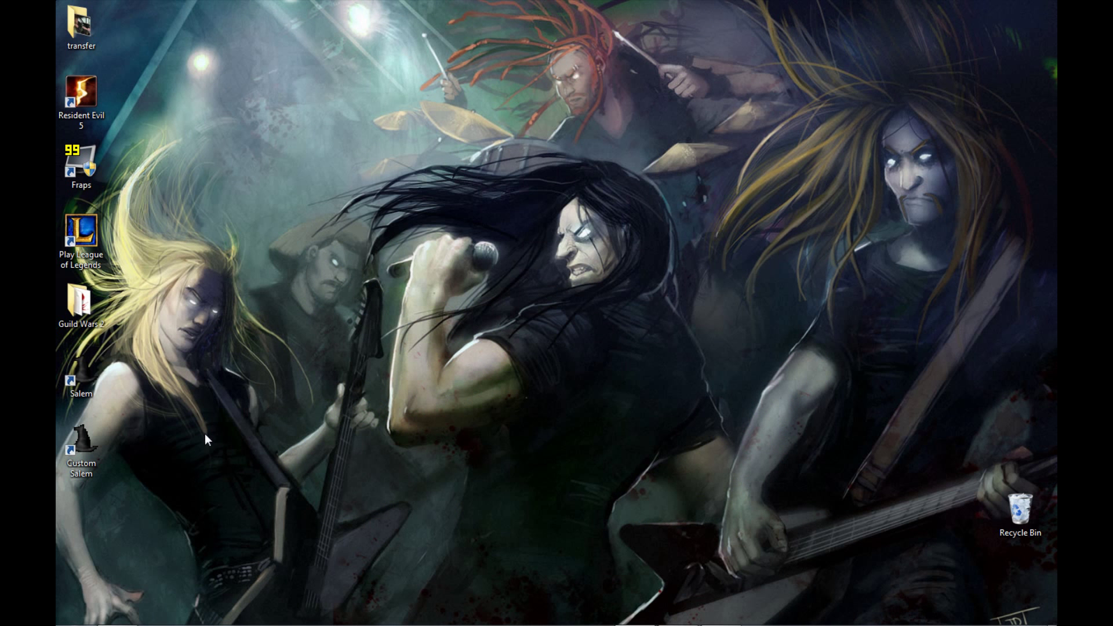
Open the User folder inside Users on Local Disk (C:) in Windows Explorer.
click(161, 612)
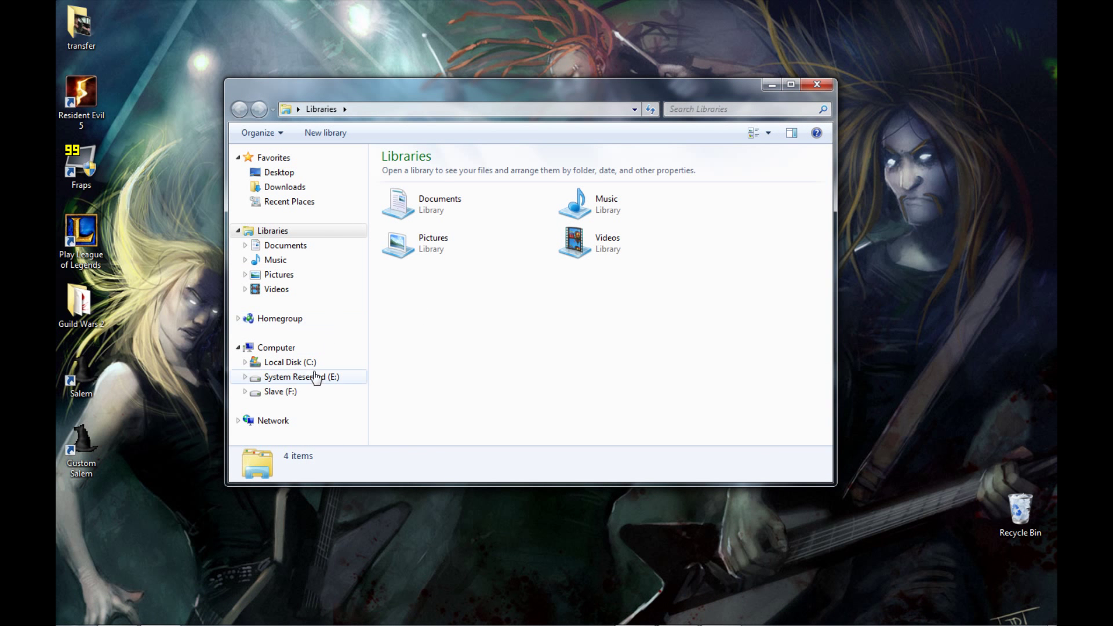
click(301, 363)
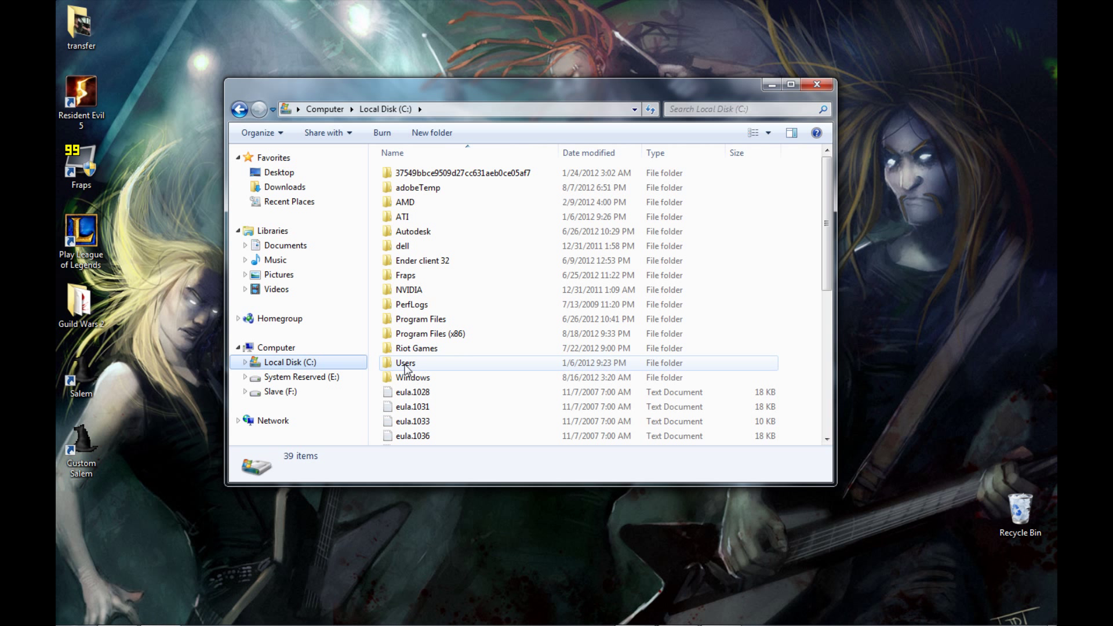
double_click(417, 364)
click(413, 189)
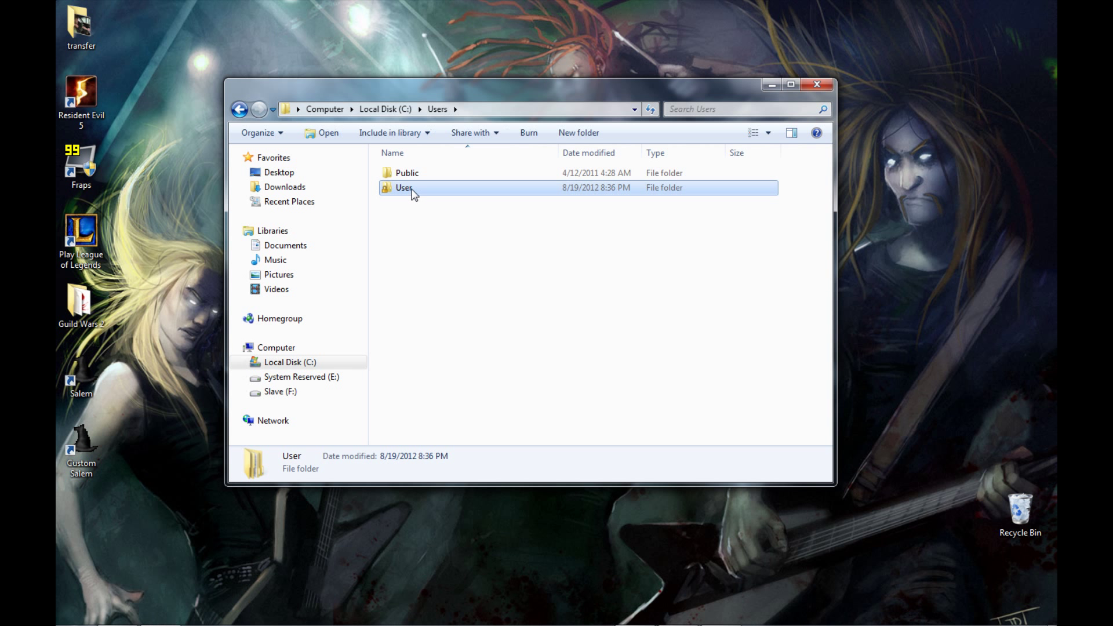
double_click(427, 191)
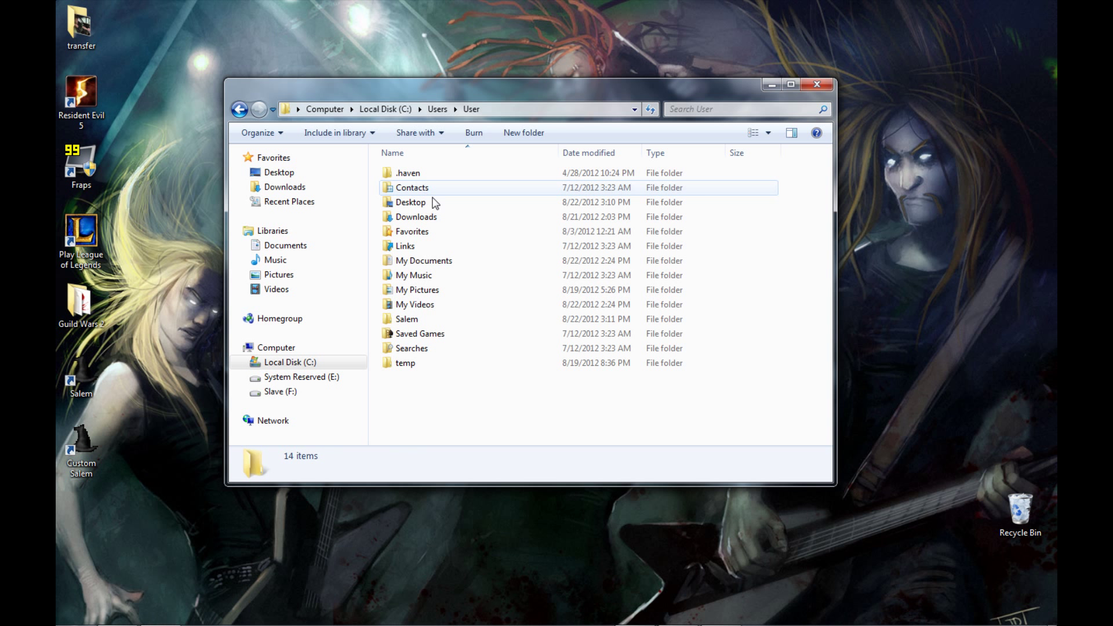
Open the radar XML file from the Salem folder in Notepad and maximize its window.
click(415, 322)
double_click(416, 322)
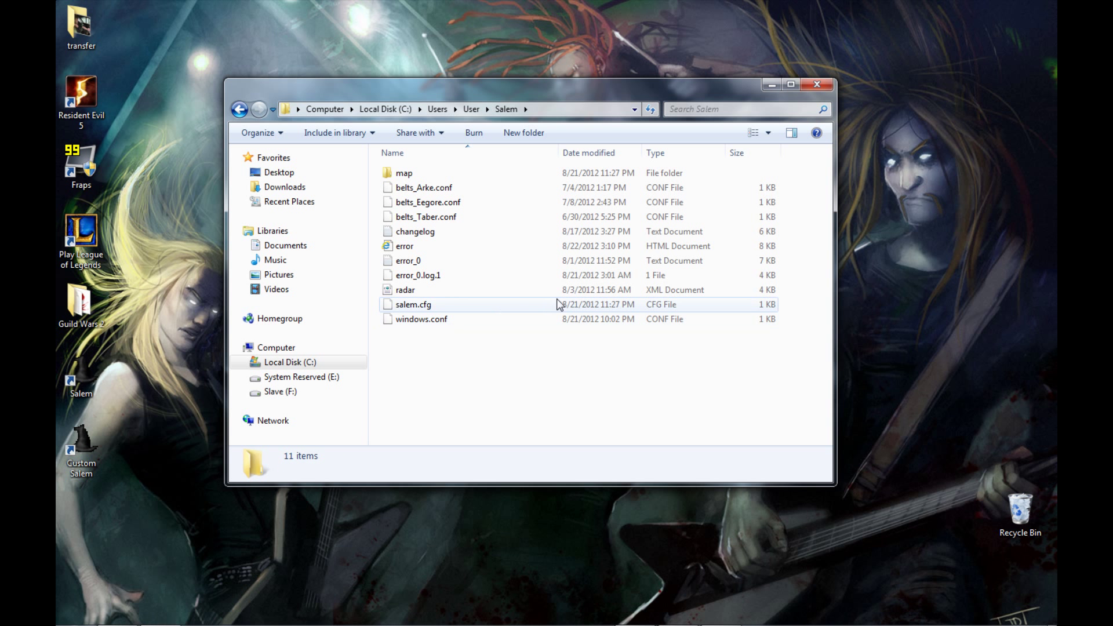
drag(400, 372, 427, 288)
click(426, 290)
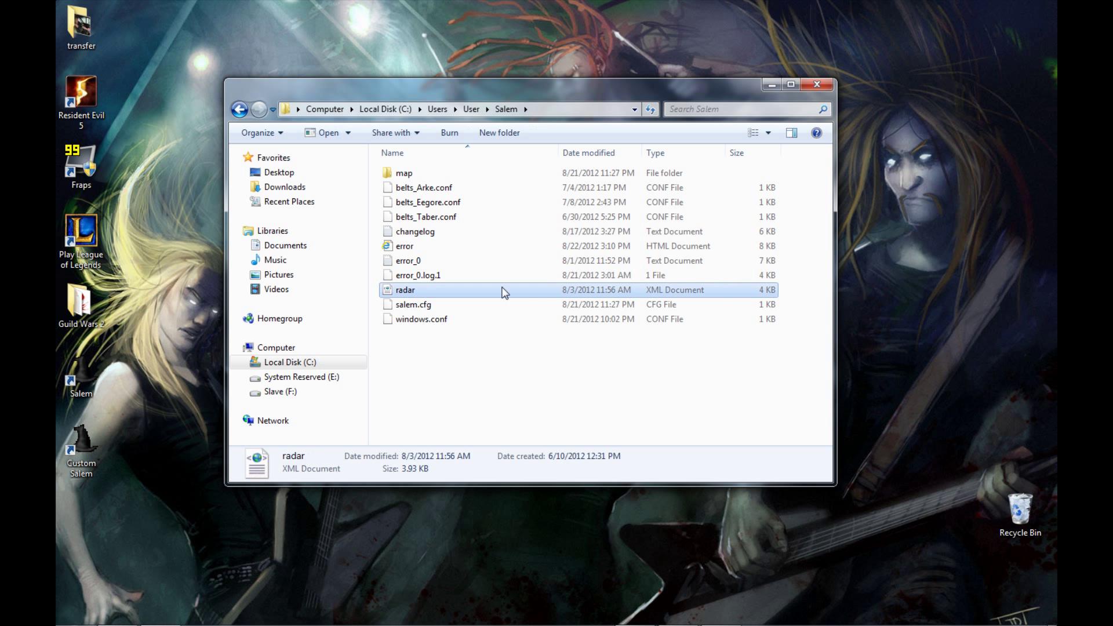
right_click(442, 294)
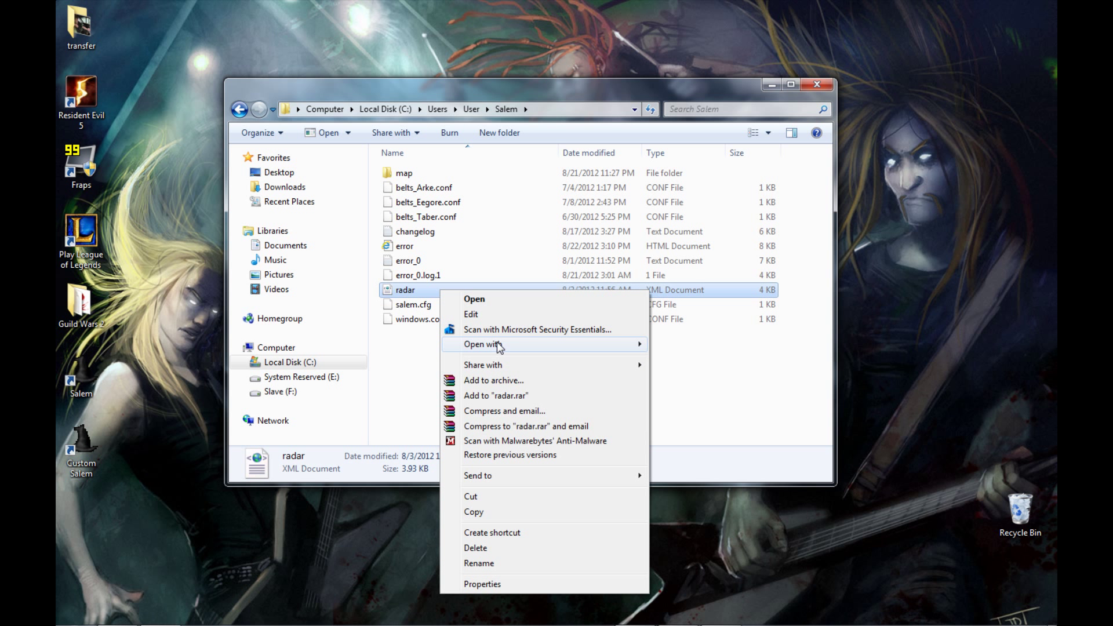
mouse_move(501, 345)
click(694, 391)
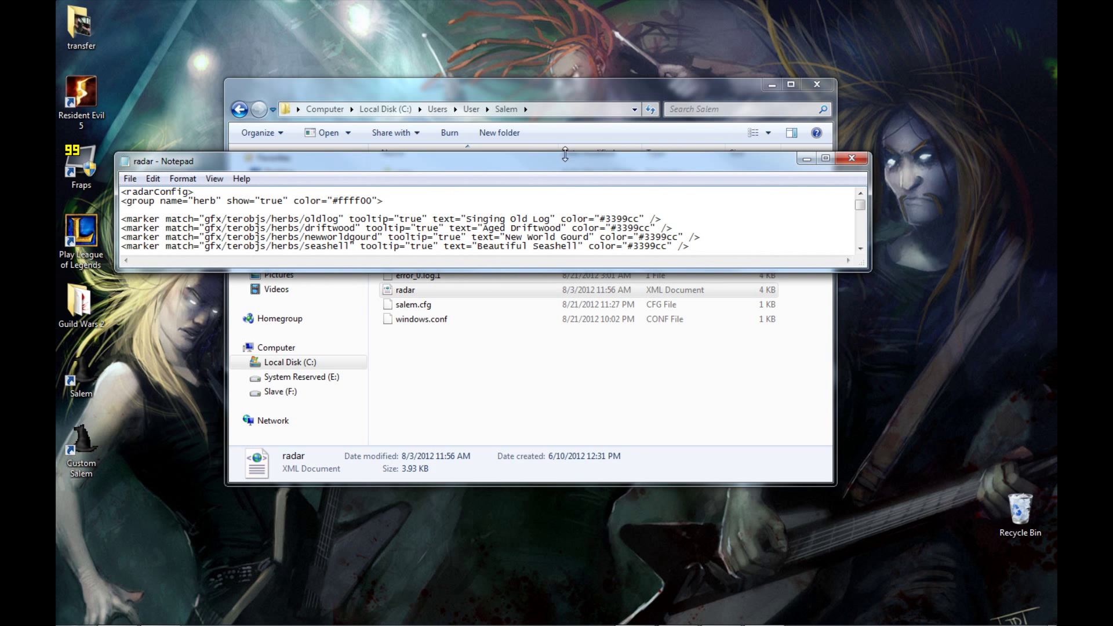
click(831, 156)
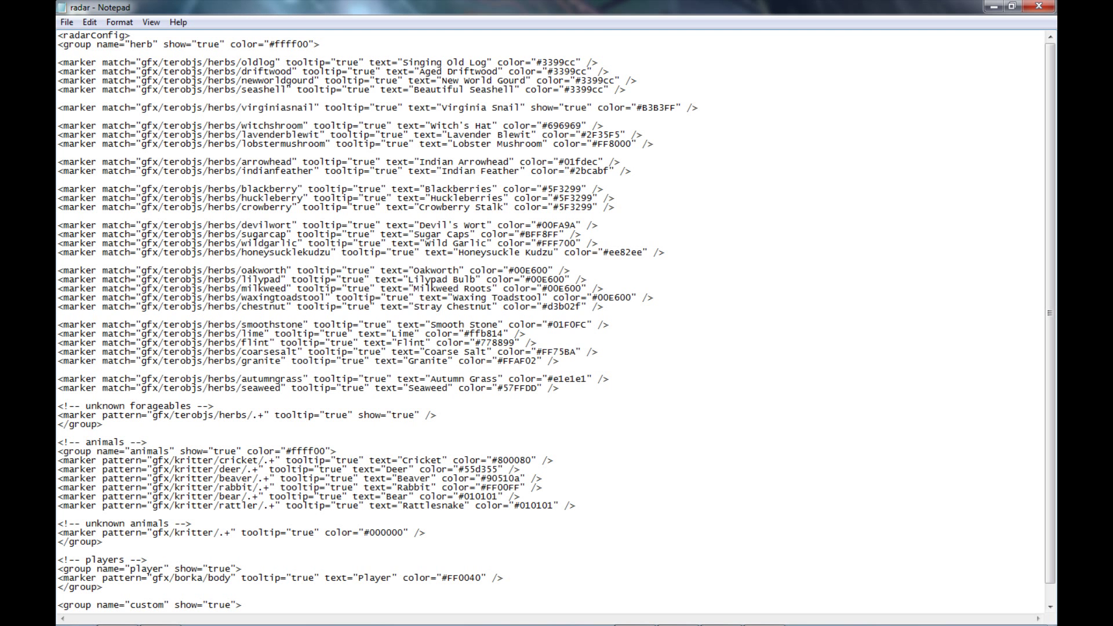
Look through the herb and animal marker entries in the radar configuration.
scroll(557, 319, down, 1)
scroll(556, 319, up, 1)
drag(58, 62, 58, 402)
click(578, 508)
click(58, 397)
drag(575, 506, 242, 325)
click(241, 325)
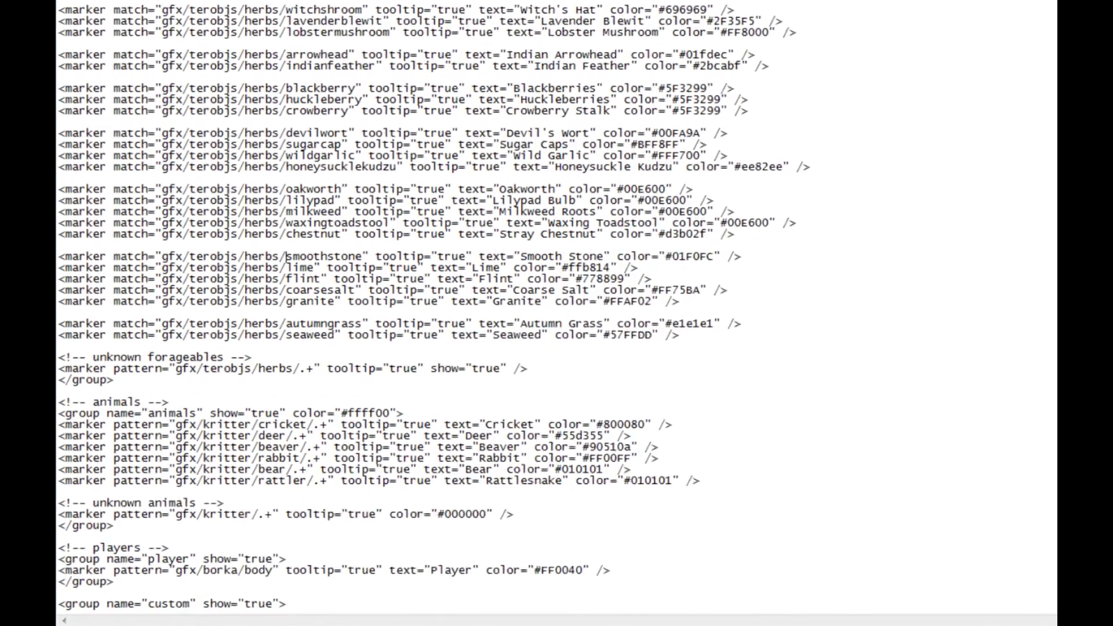
Examine the players group and the color codes of the Player and Oakworth markers.
drag(114, 582, 58, 547)
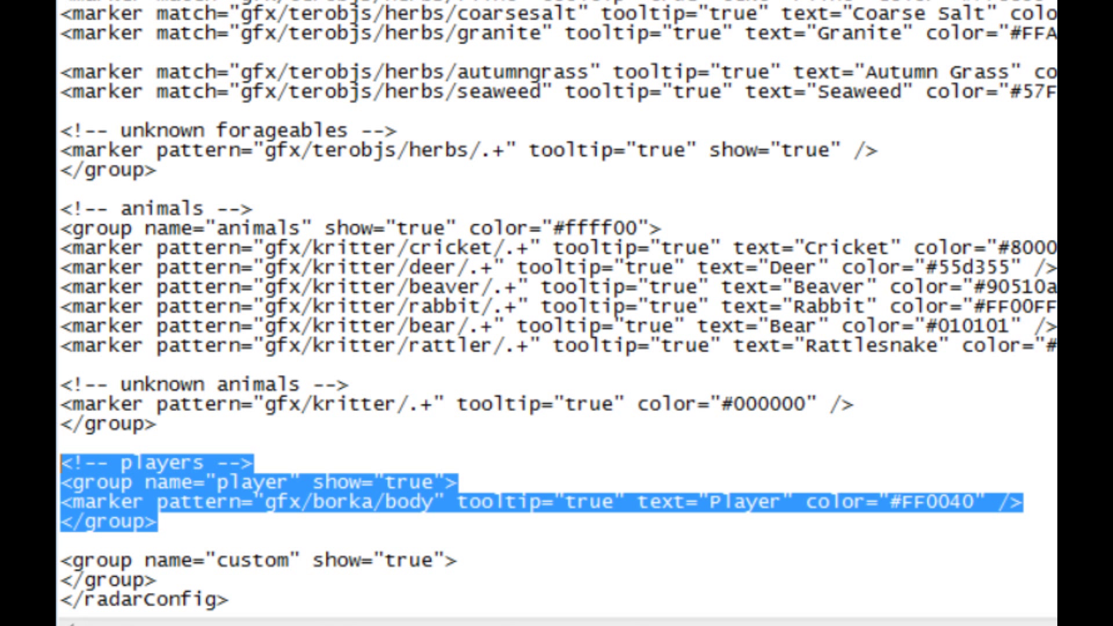
click(903, 502)
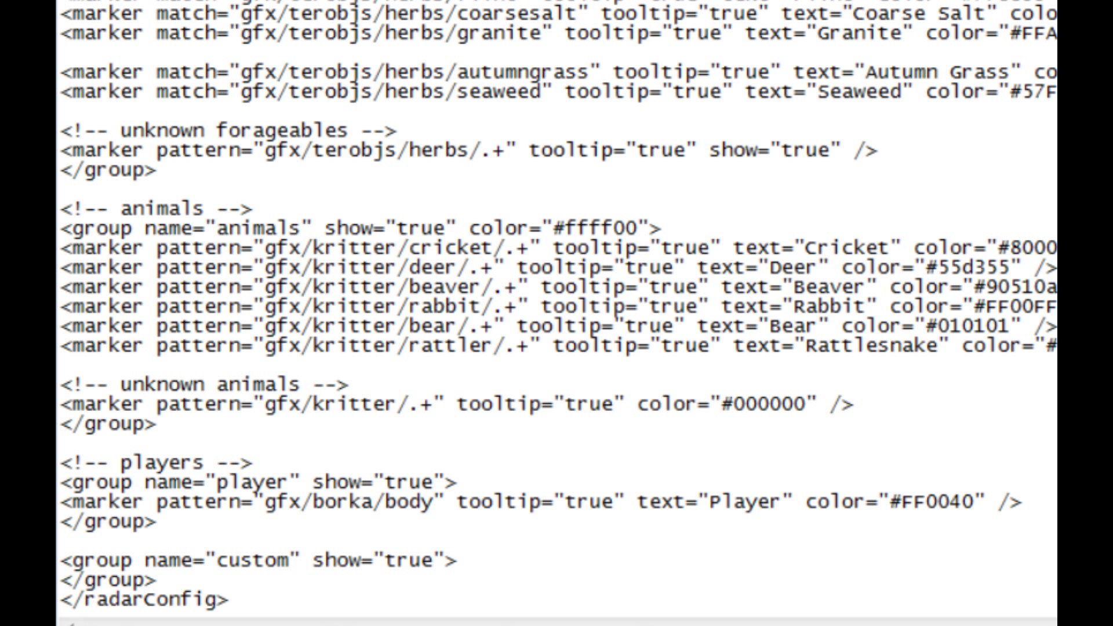
ctrl+scroll(556, 313, down, 6)
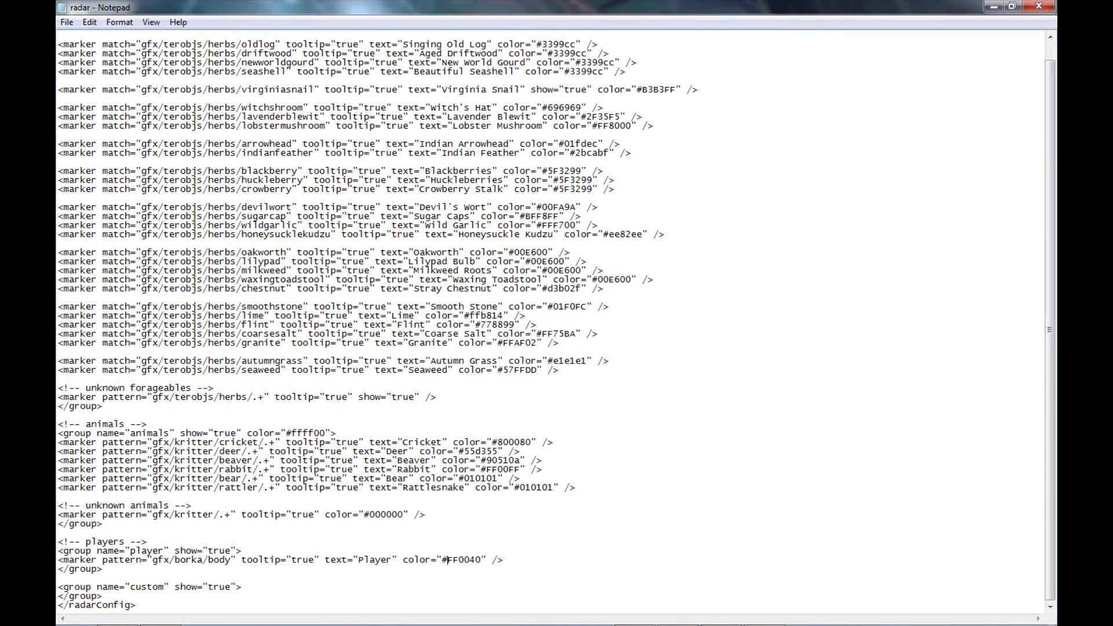
double_click(447, 559)
drag(513, 252, 542, 252)
click(548, 252)
Switch to Internet Explorer, search Bing for "HTML Color Codes", and open the html-color-codes.info result.
click(995, 7)
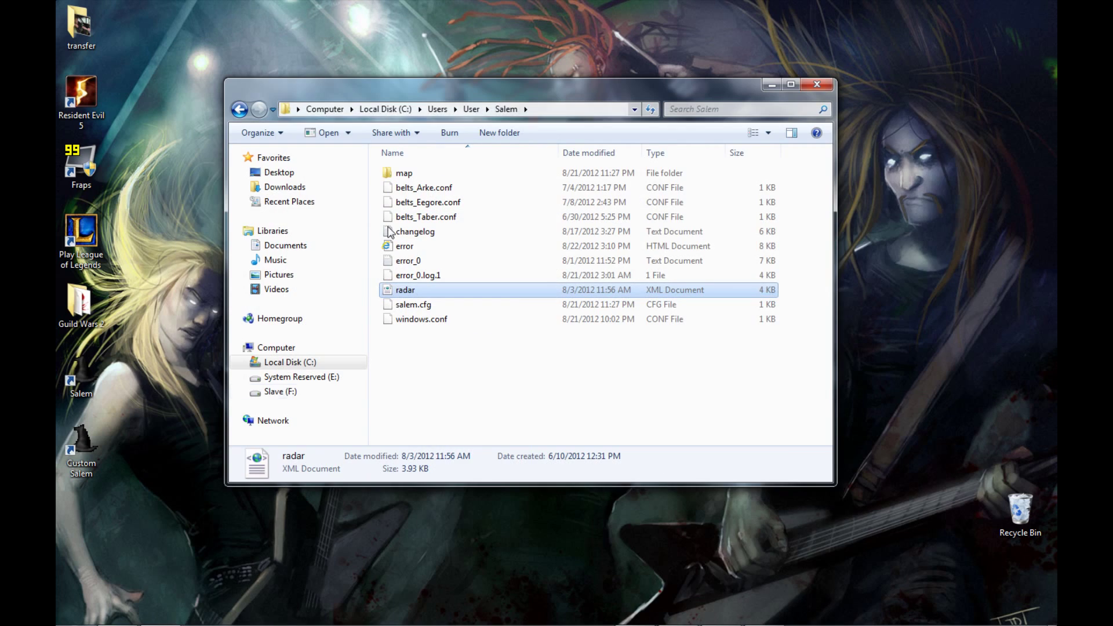
click(812, 79)
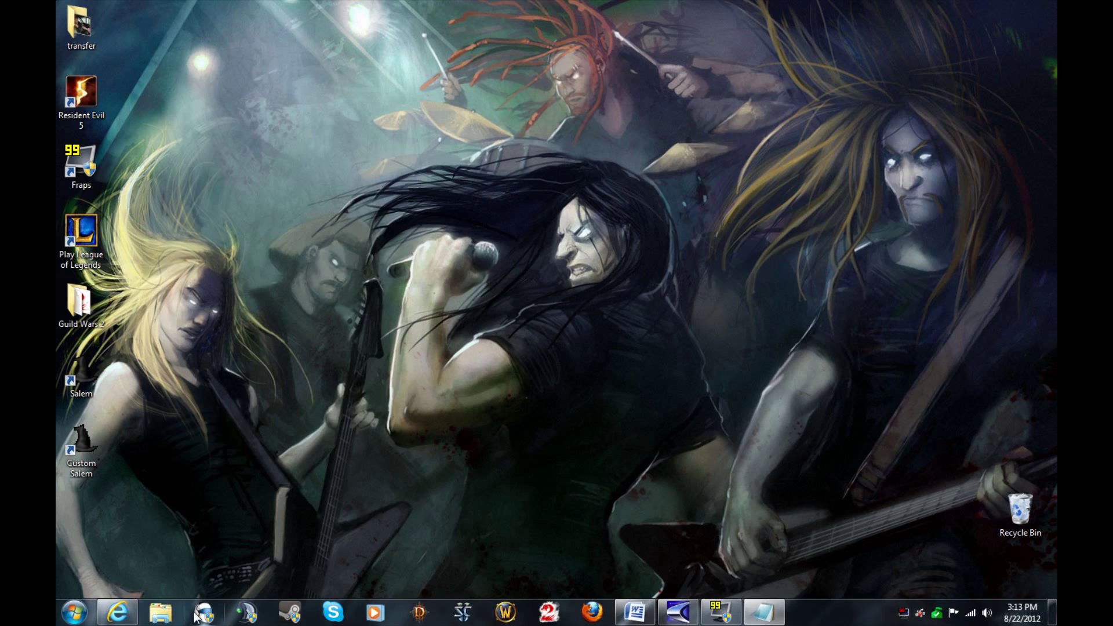
click(122, 613)
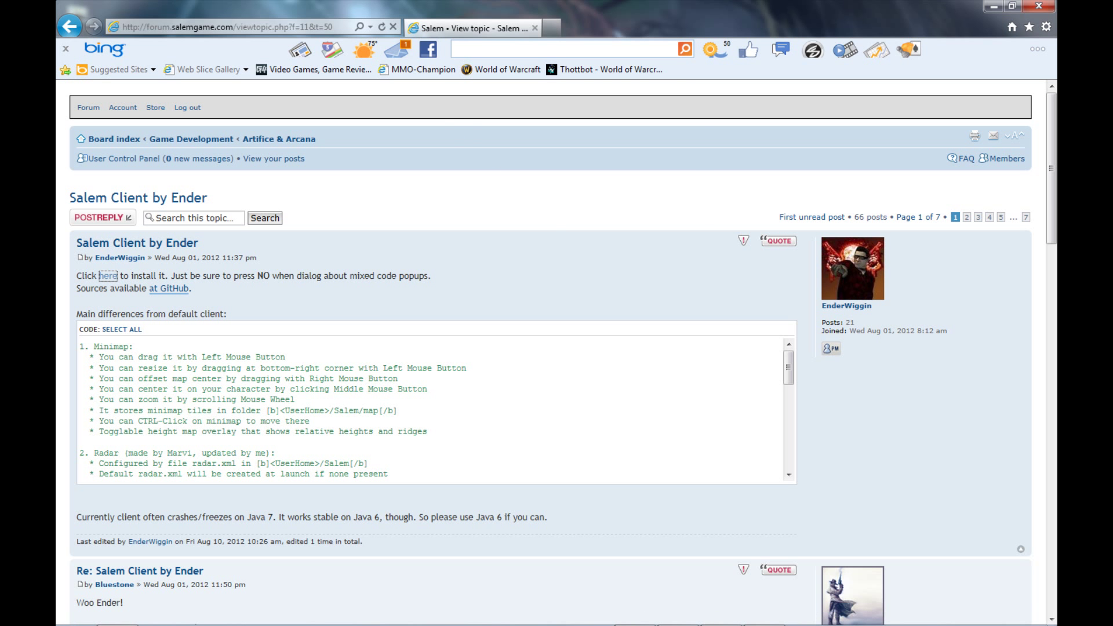
click(566, 49)
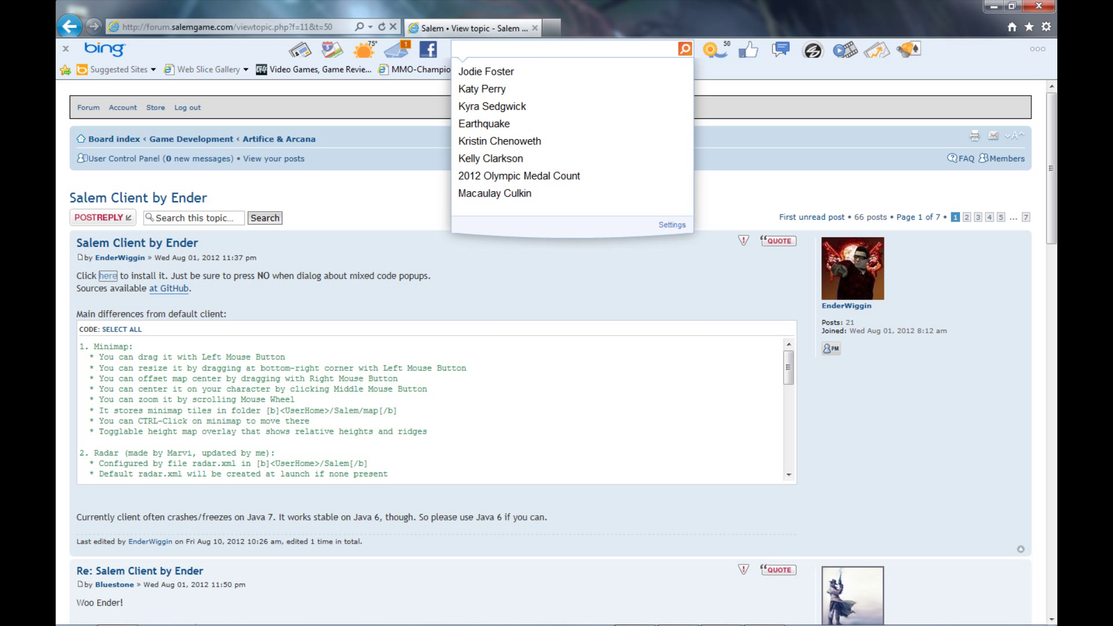
text(HTML )
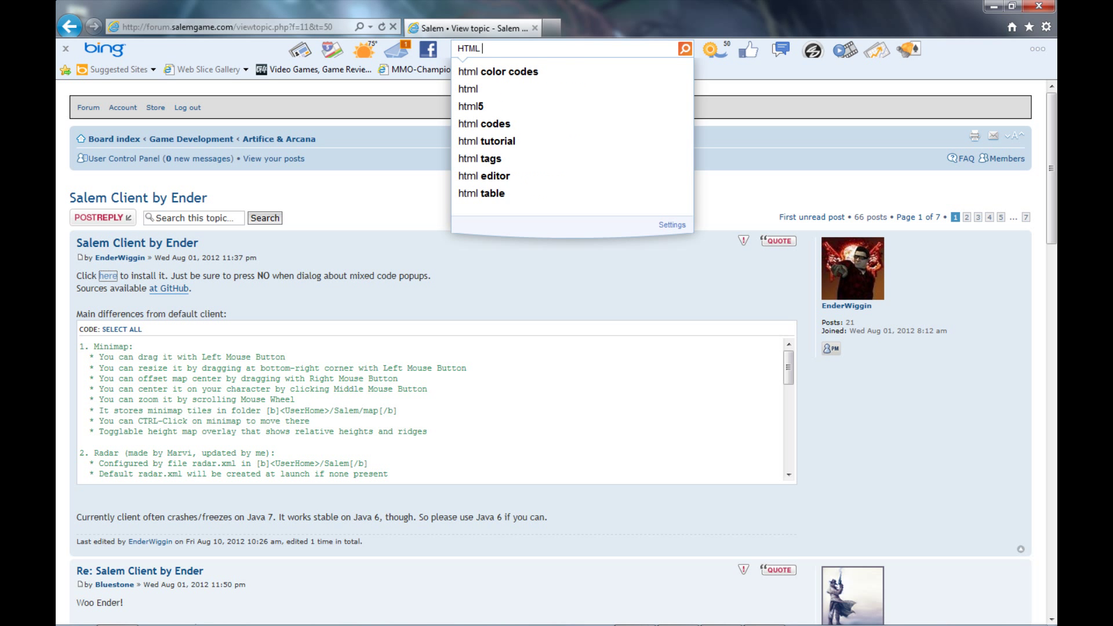
text(Color Codes)
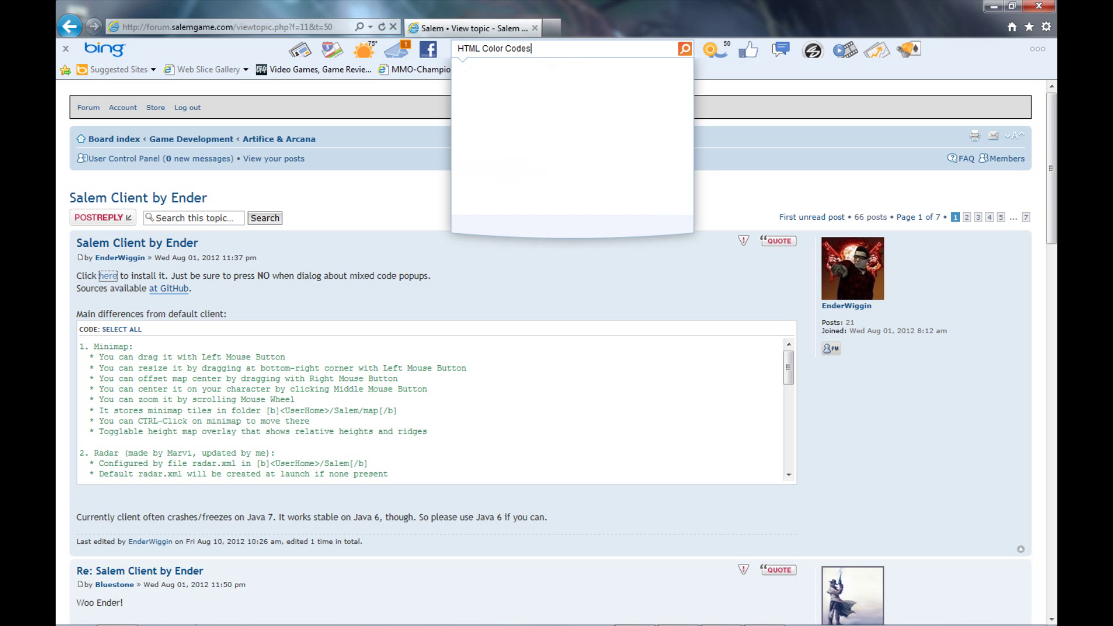
key(Return)
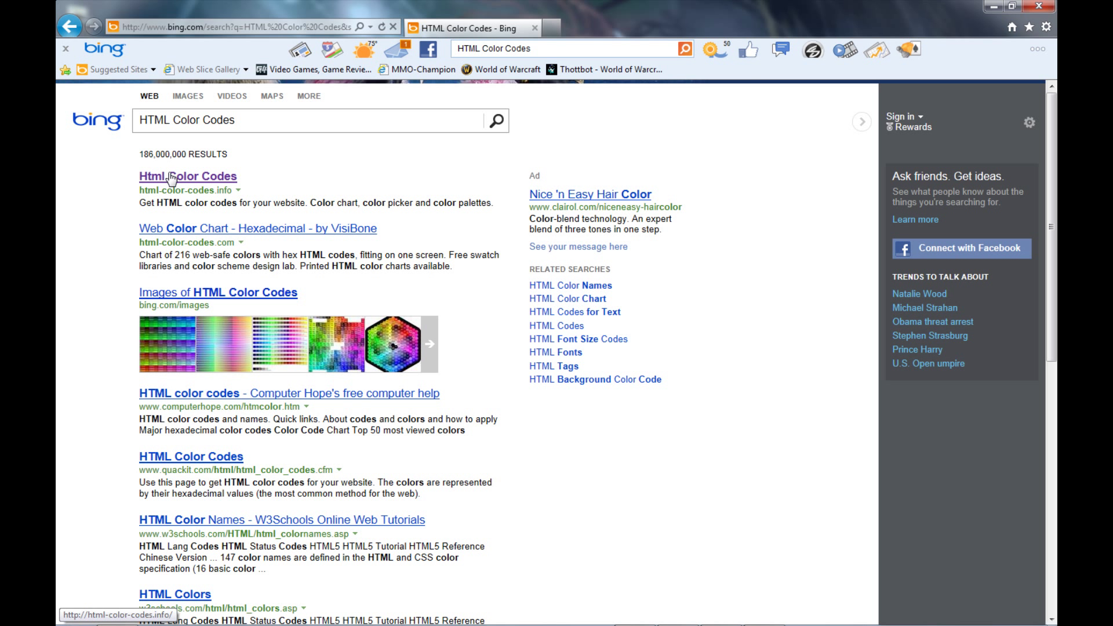
click(172, 178)
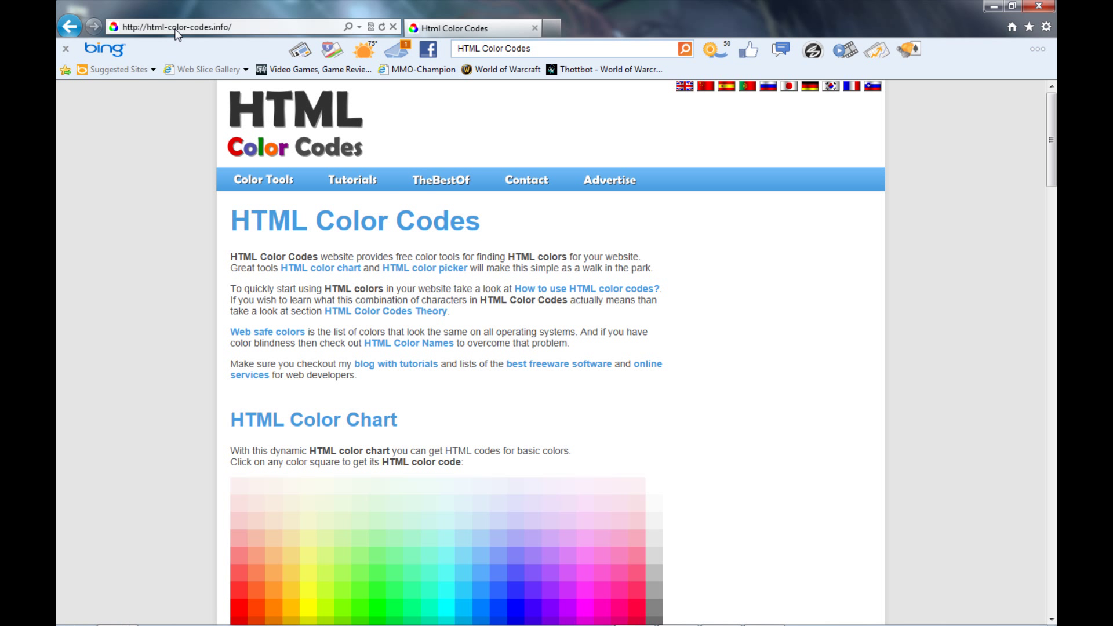
Choose the brown shade 9C5A28 in the HTML Color Picker and copy its color code.
scroll(575, 365, down, 8)
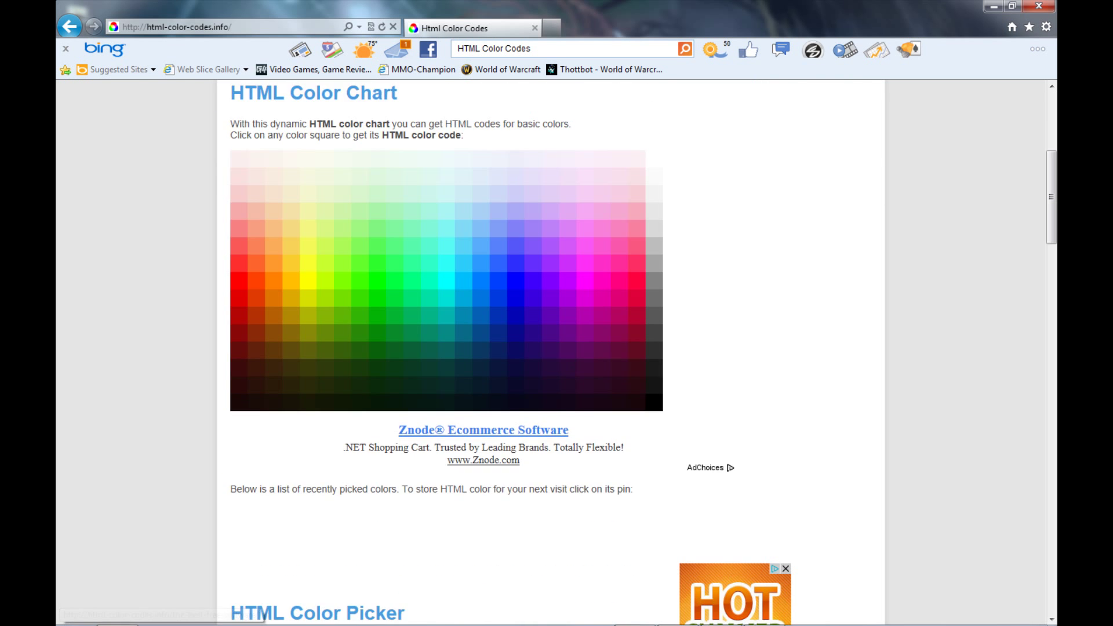
scroll(574, 367, down, 5)
scroll(464, 230, up, 3)
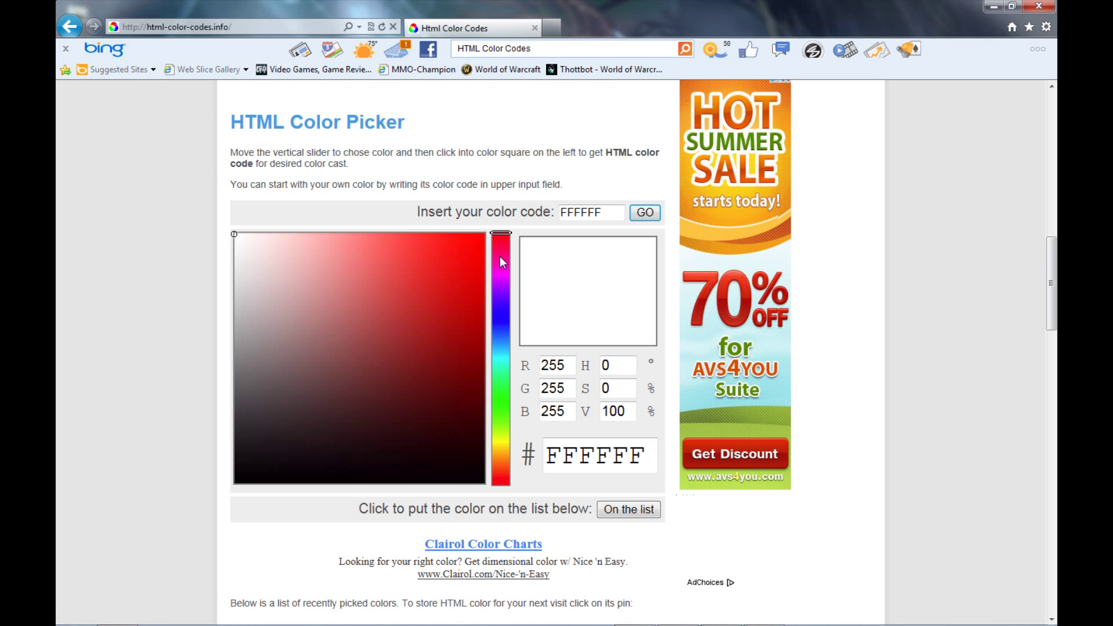
drag(499, 256, 503, 482)
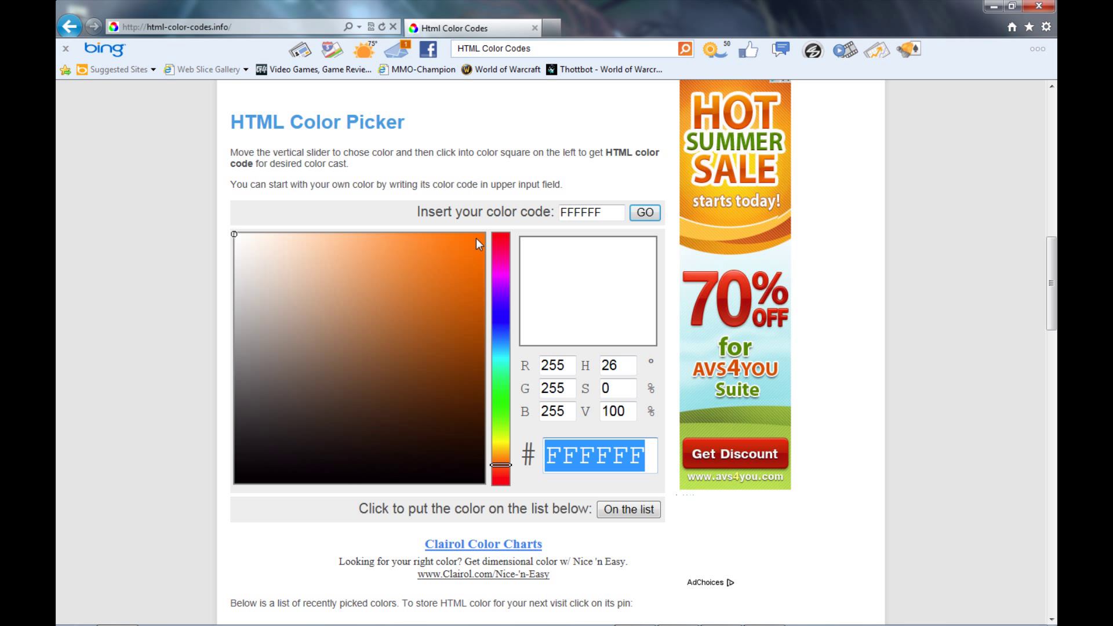
mouse_move(475, 238)
mouse_down()
mouse_move(444, 284)
mouse_move(413, 257)
mouse_up()
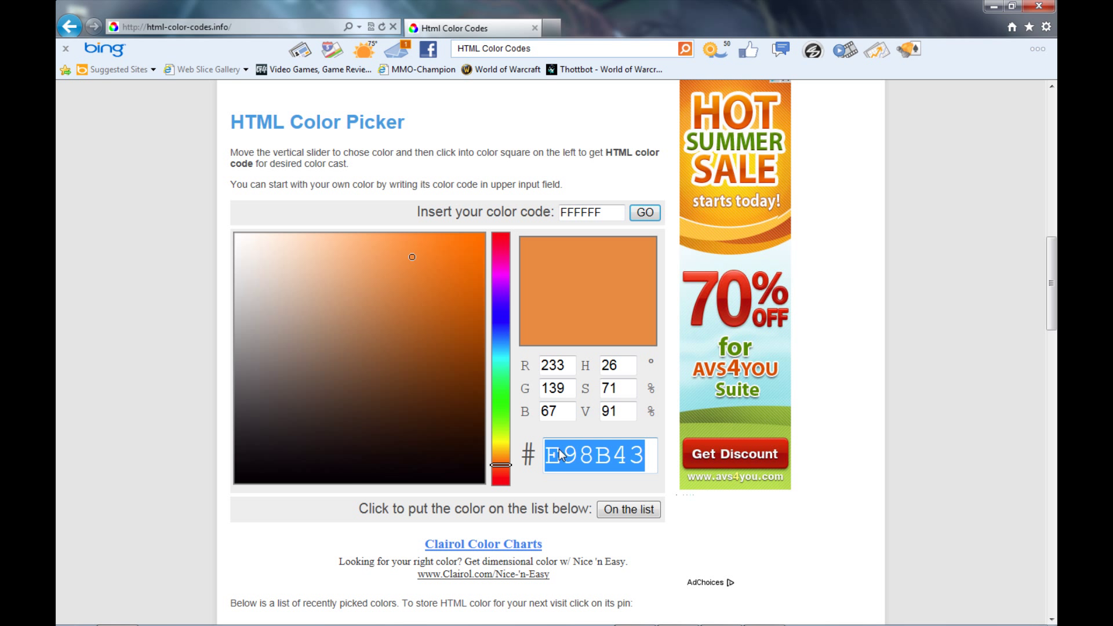
click(420, 333)
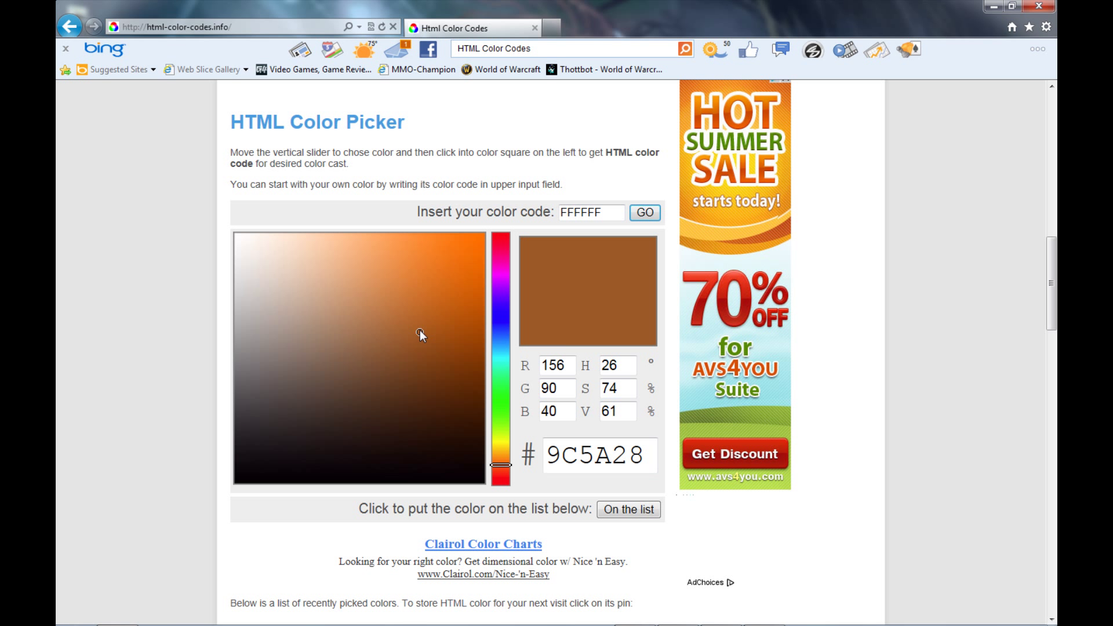
double_click(618, 465)
right_click(618, 465)
click(649, 514)
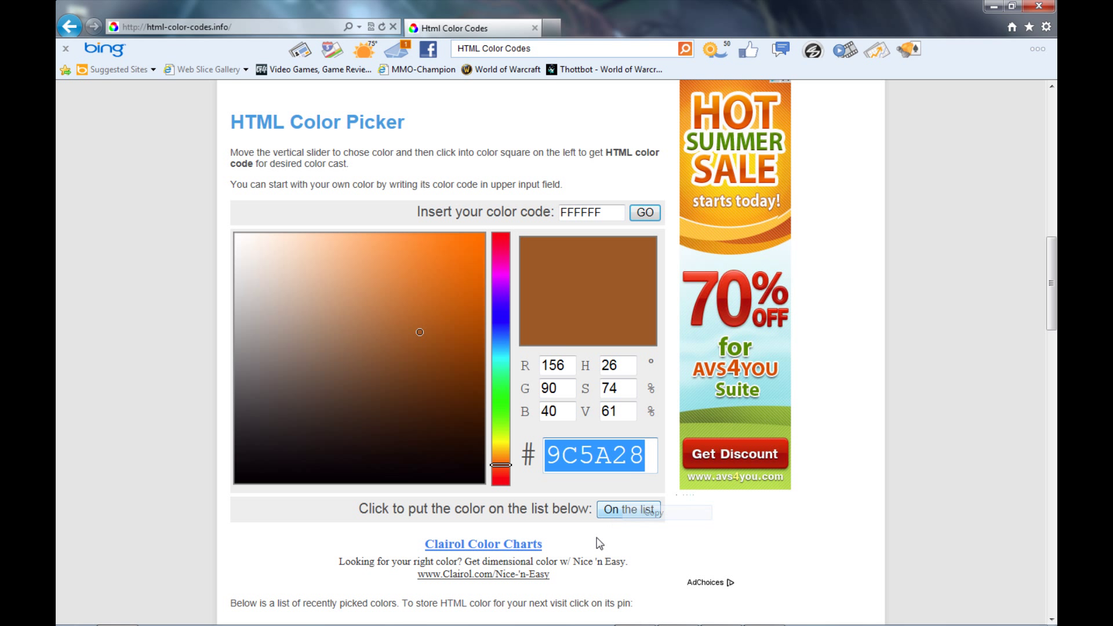
Switch back to the radar file in Notepad, select the Autumn Grass marker's color code, and close the file unchanged.
click(671, 616)
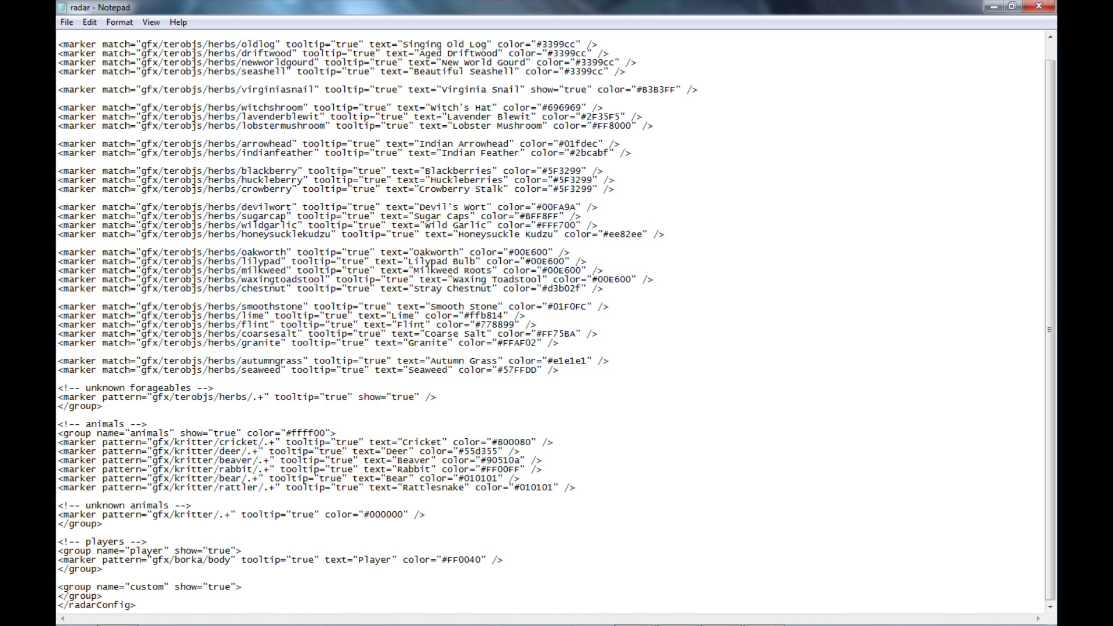
drag(553, 361, 588, 361)
click(67, 23)
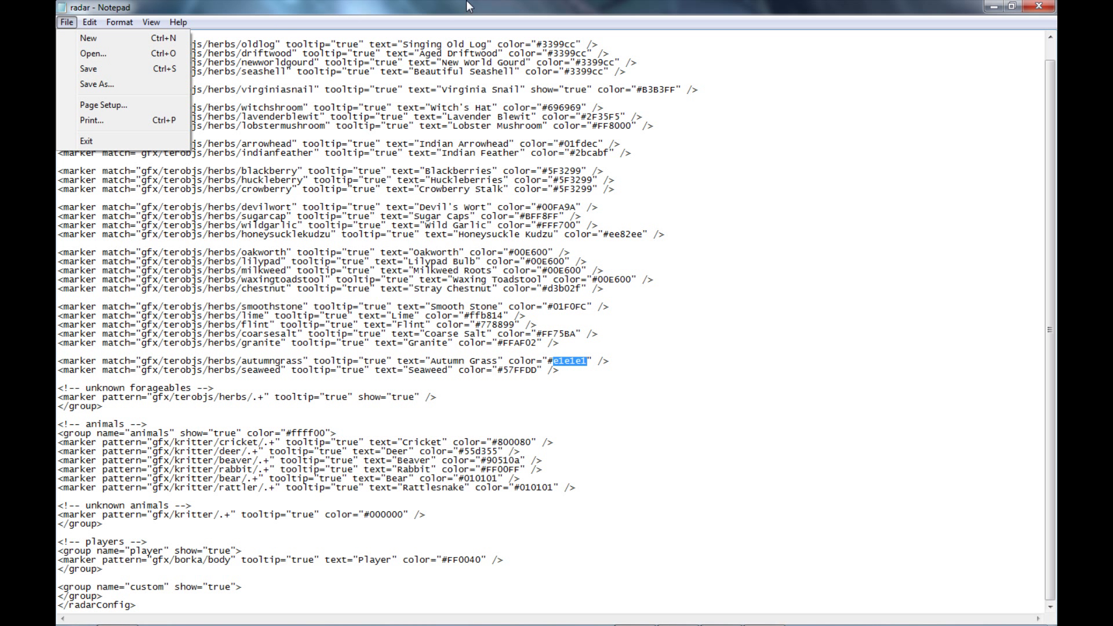
click(704, 8)
click(1031, 6)
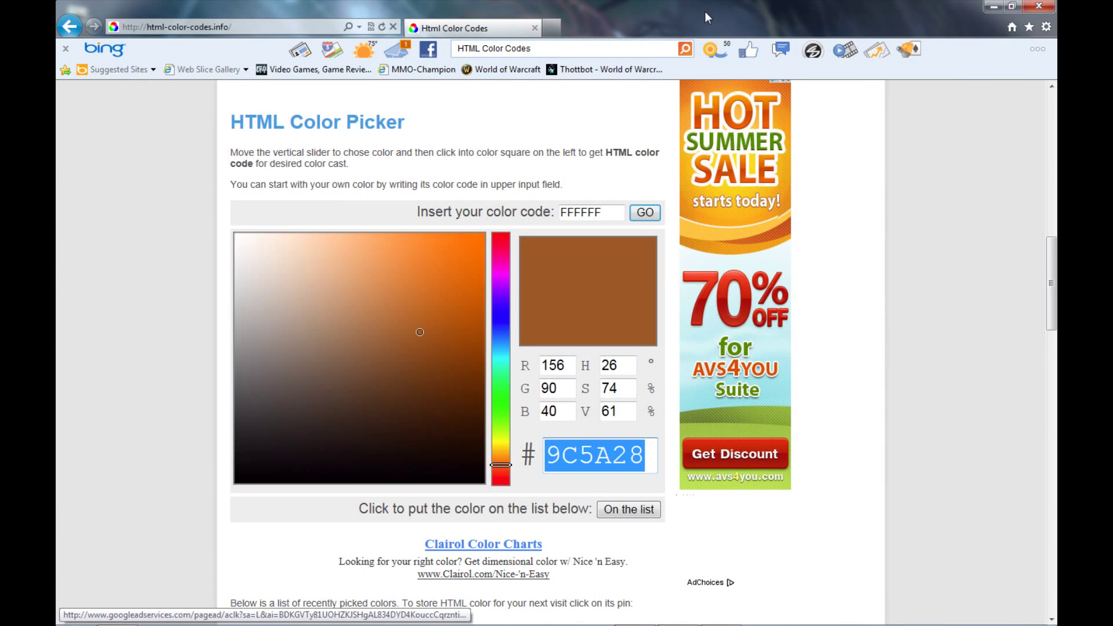
click(995, 7)
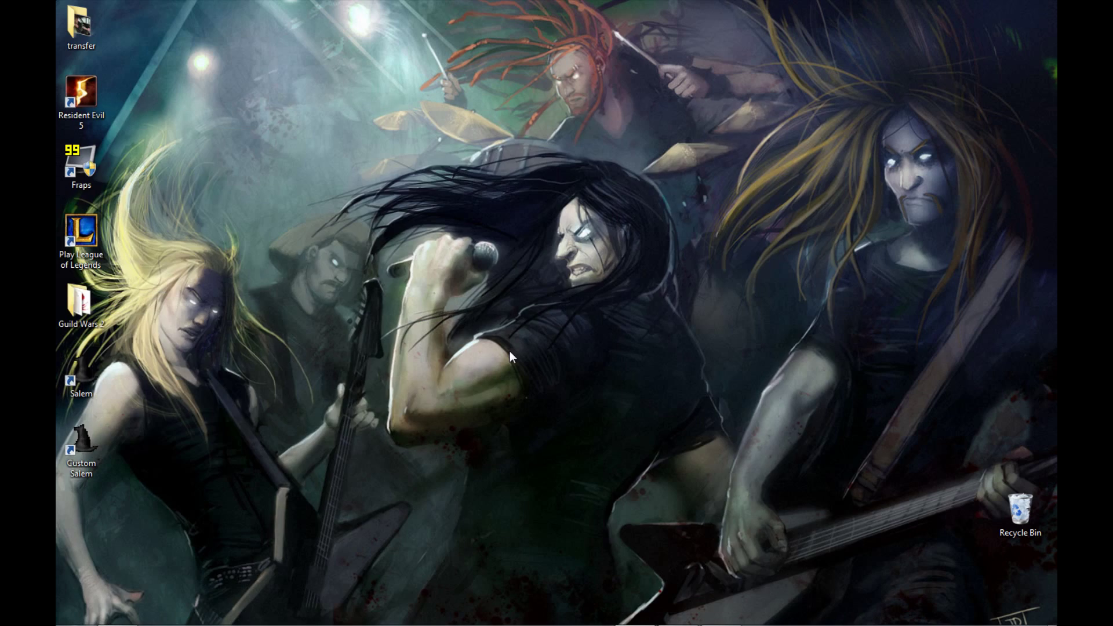
drag(224, 529, 56, 23)
click(413, 191)
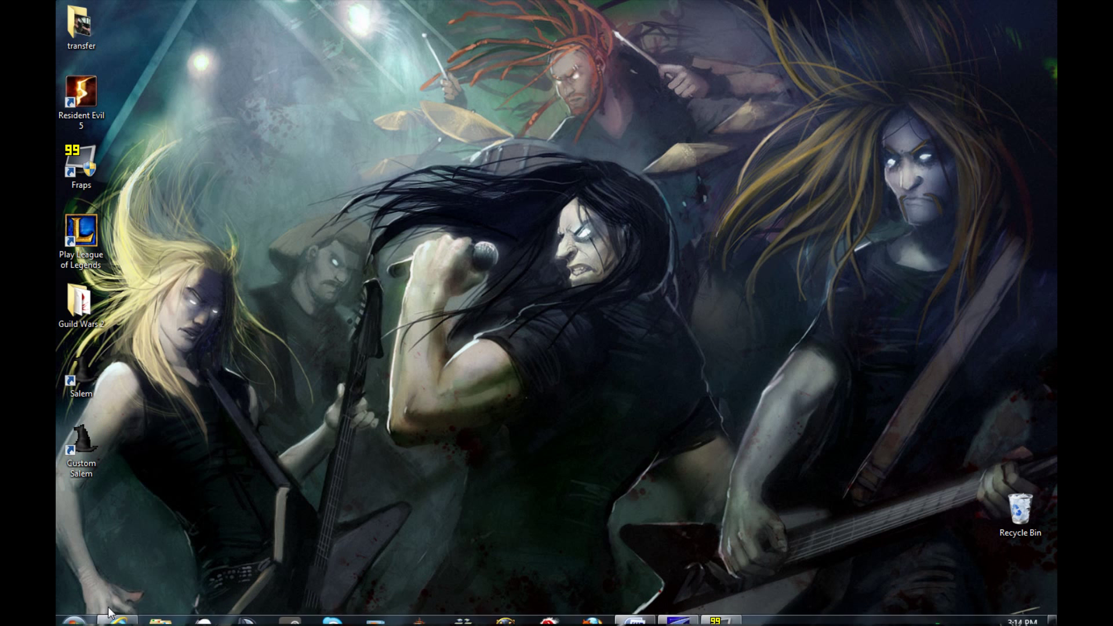
click(116, 612)
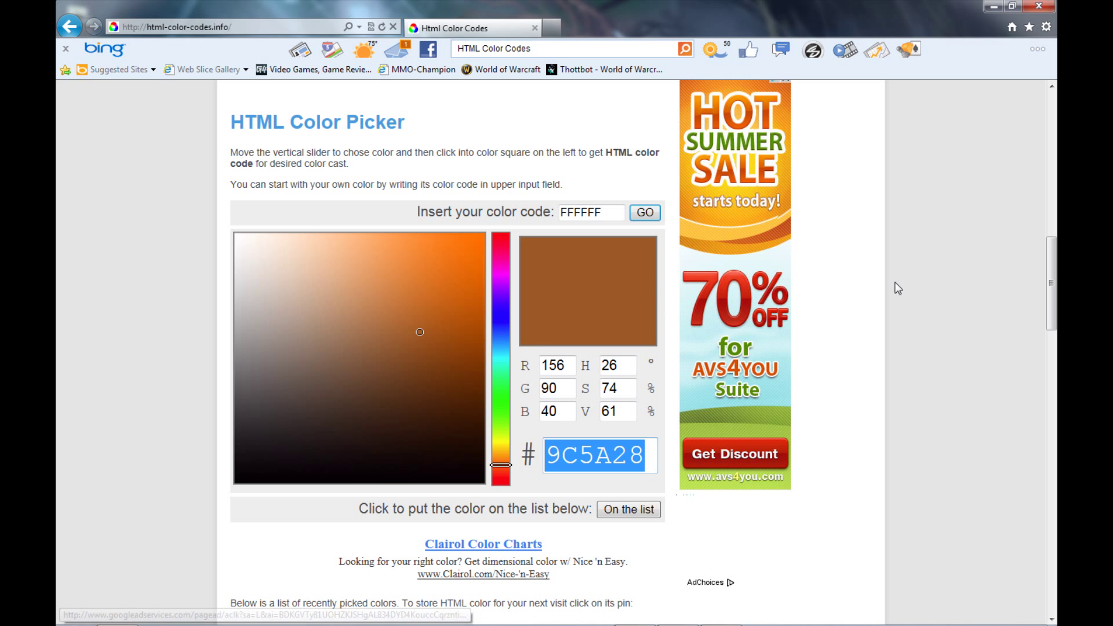
scroll(892, 295, up, 8)
scroll(892, 295, up, 5)
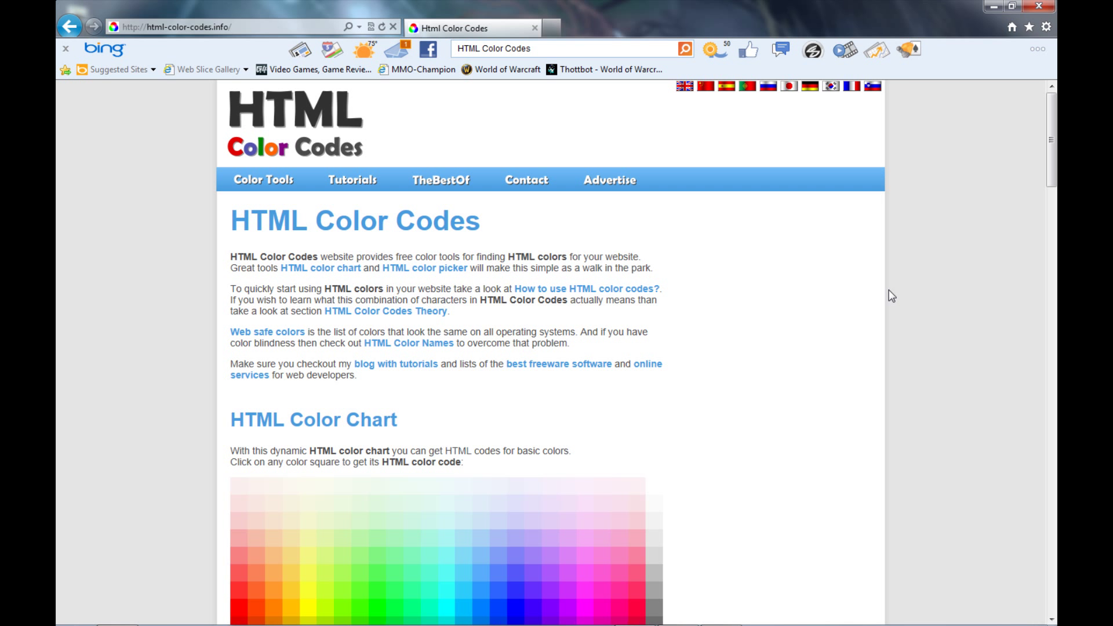
scroll(892, 296, down, 1)
scroll(891, 296, up, 1)
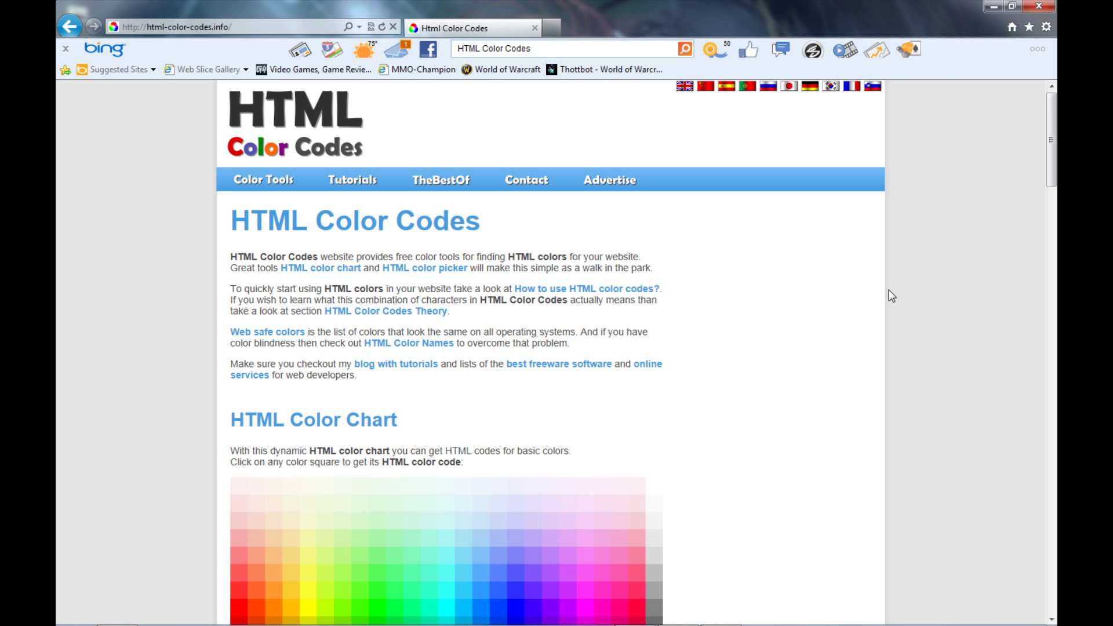